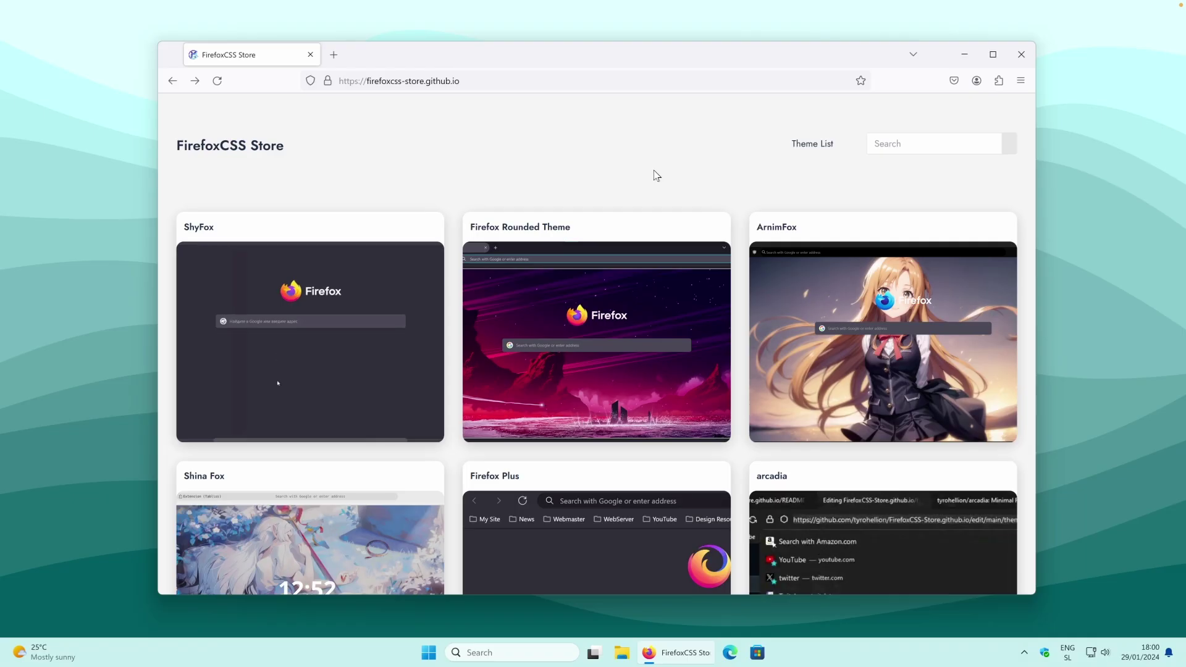
Scroll the FirefoxCSS Store gallery and open the ViceFox theme's site at vicefox.vercel.app
{"action": "left_click", "coordinate": [382, 83]}
{"action": "left_click", "coordinate": [609, 140]}
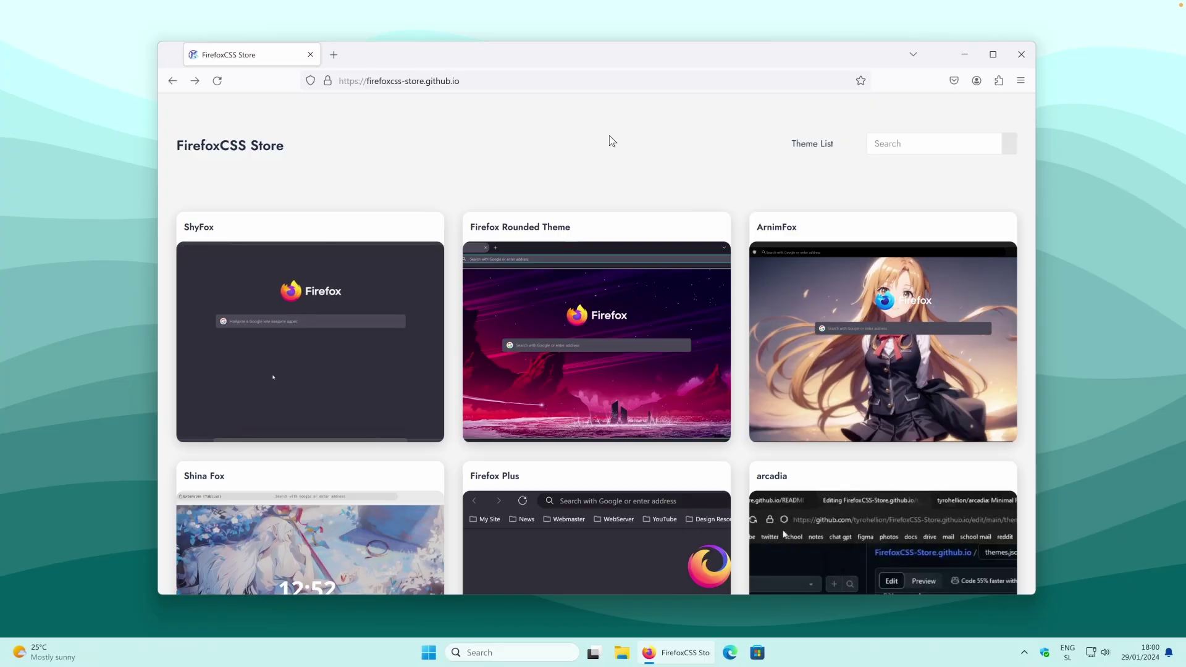
{"action": "scroll", "coordinate": [565, 136], "scroll_direction": "down", "scroll_amount": 5}
{"action": "scroll", "coordinate": [565, 136], "scroll_direction": "down", "scroll_amount": 12}
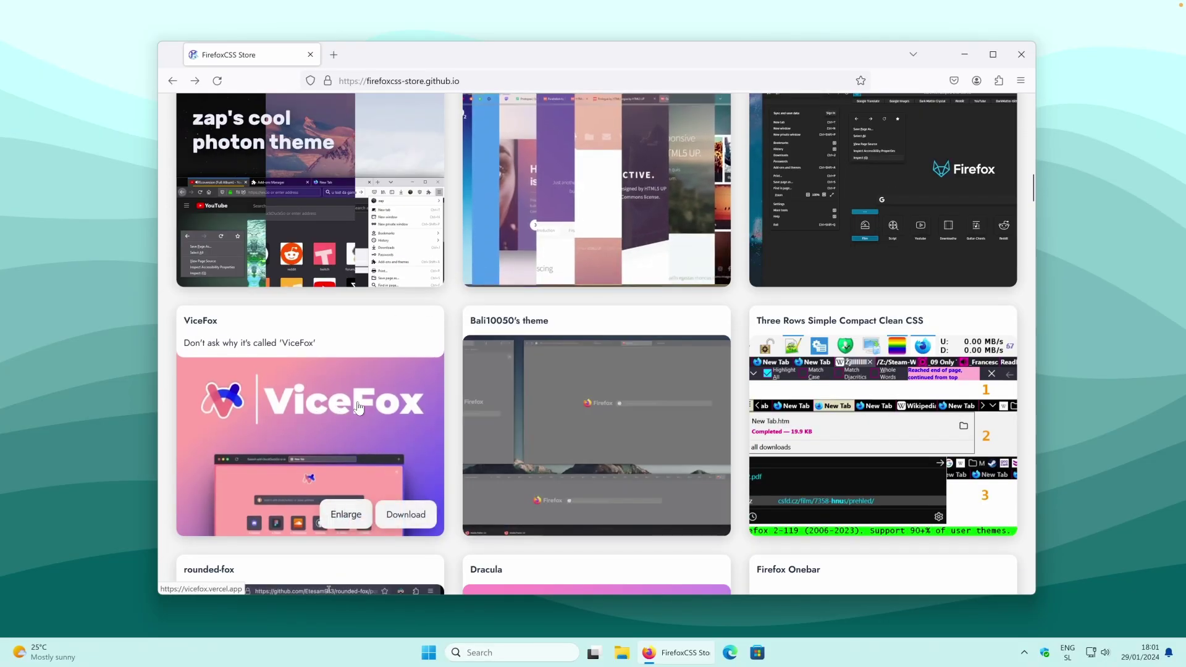
{"action": "left_click", "coordinate": [359, 402]}
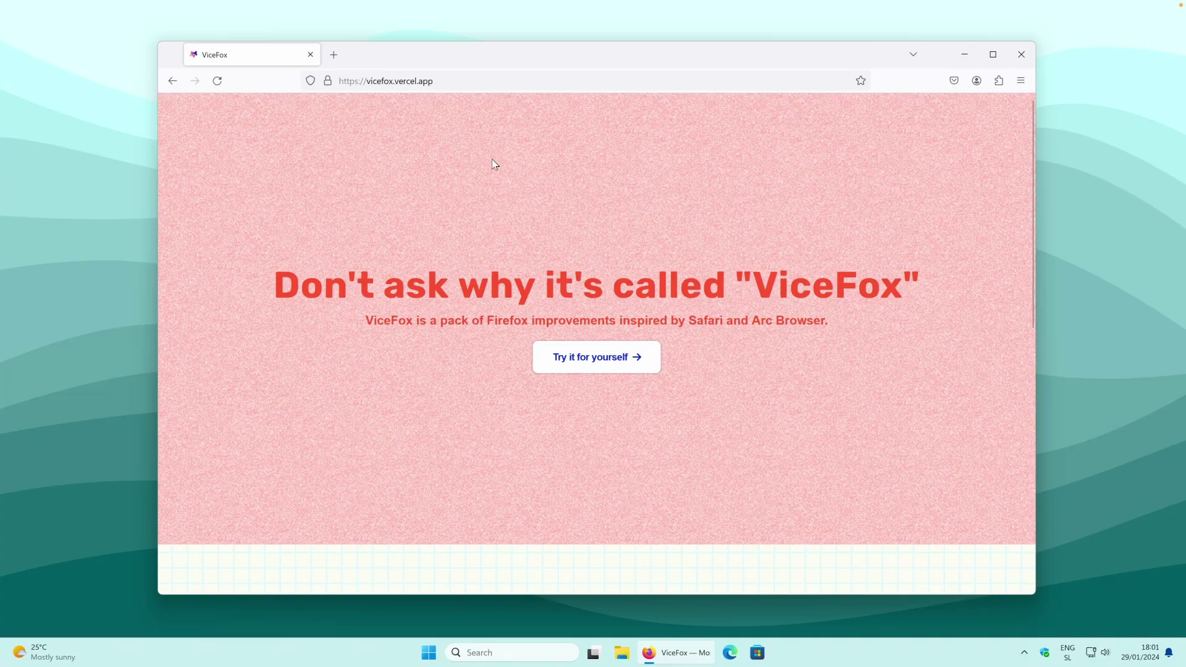
Go to ViceFox's GitHub releases and download ViceFox_v1.4_Firefox117_Release.zip
{"action": "left_click", "coordinate": [597, 369]}
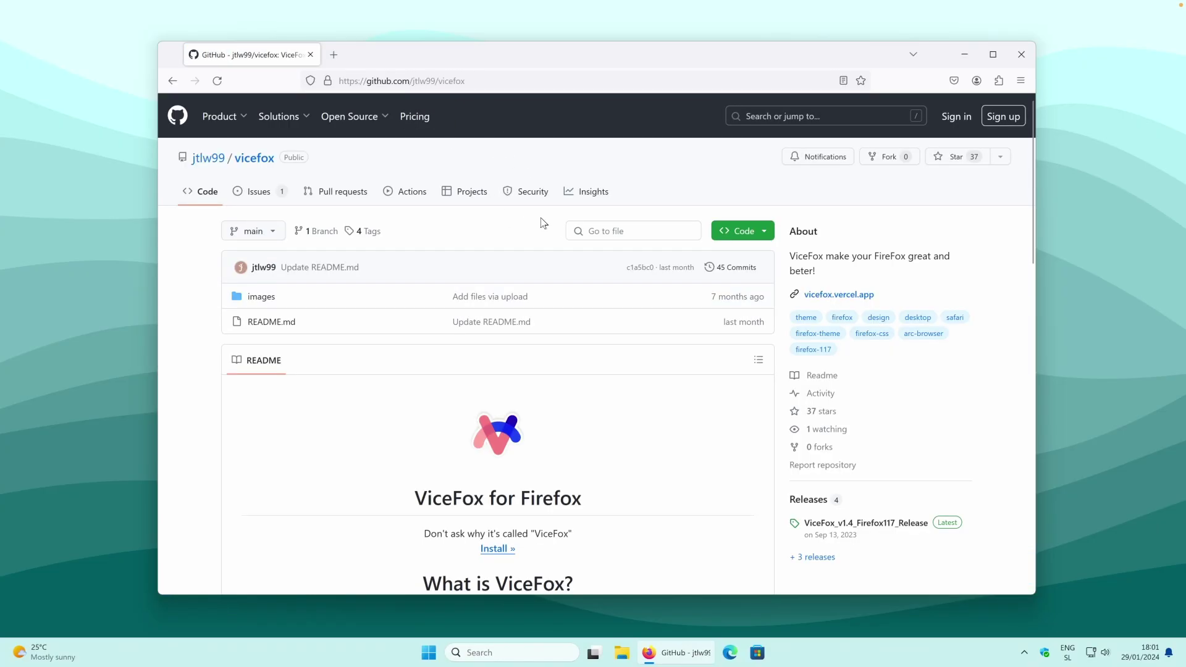
{"action": "scroll", "coordinate": [554, 220], "scroll_direction": "down", "scroll_amount": 3}
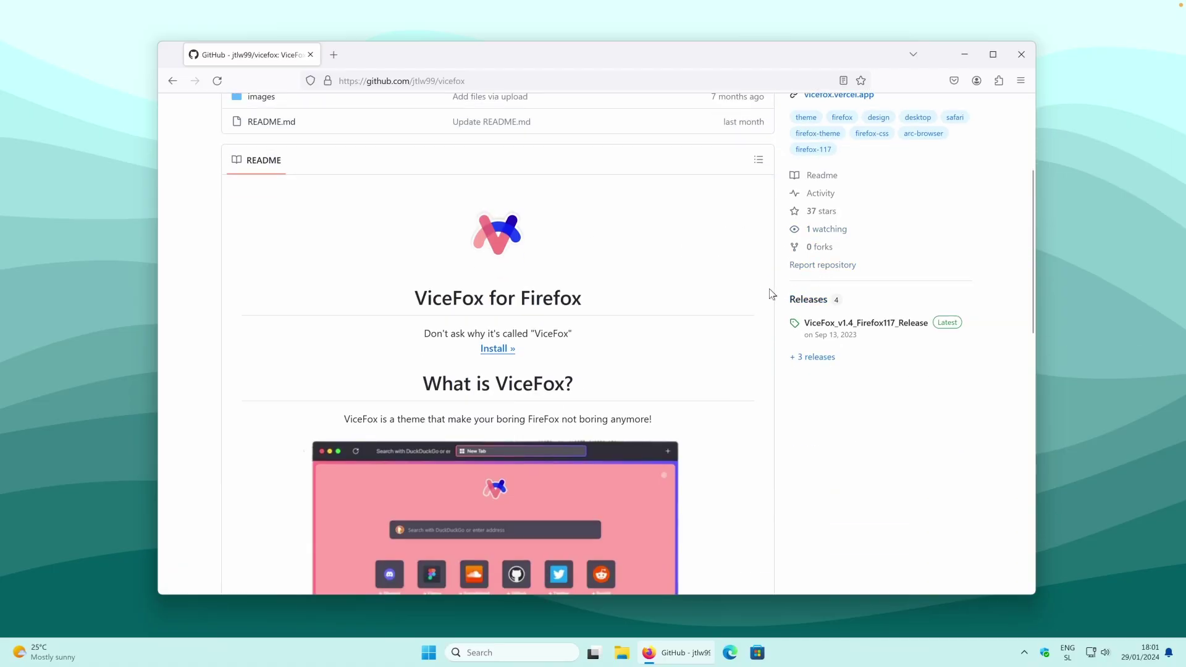
{"action": "middle_click", "coordinate": [808, 299]}
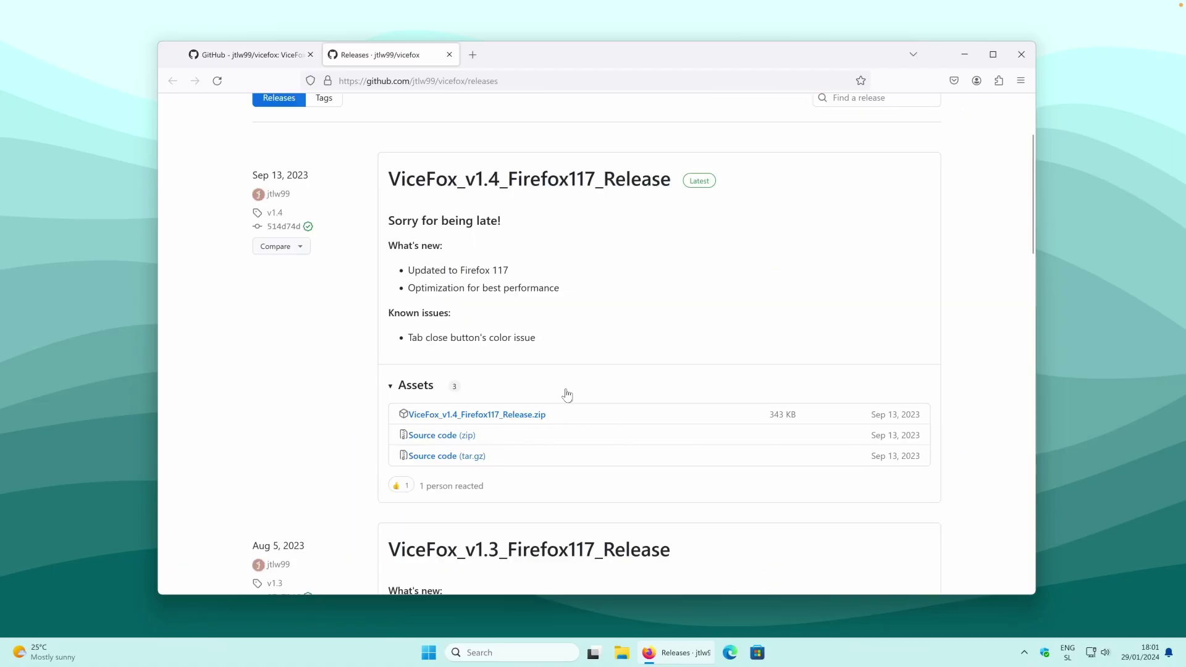
{"action": "left_click", "coordinate": [540, 417]}
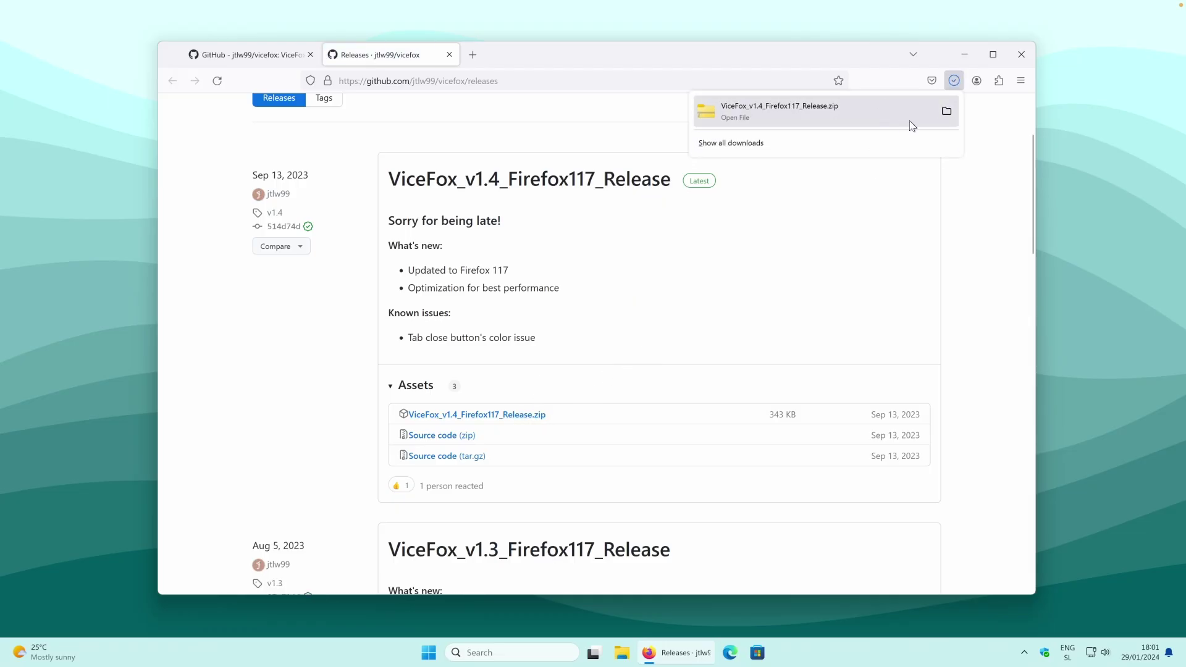
Extract ViceFox_v1.4_Firefox117_Release.zip in File Explorer, then return to the GitHub vicefox tab
{"action": "left_click", "coordinate": [947, 111]}
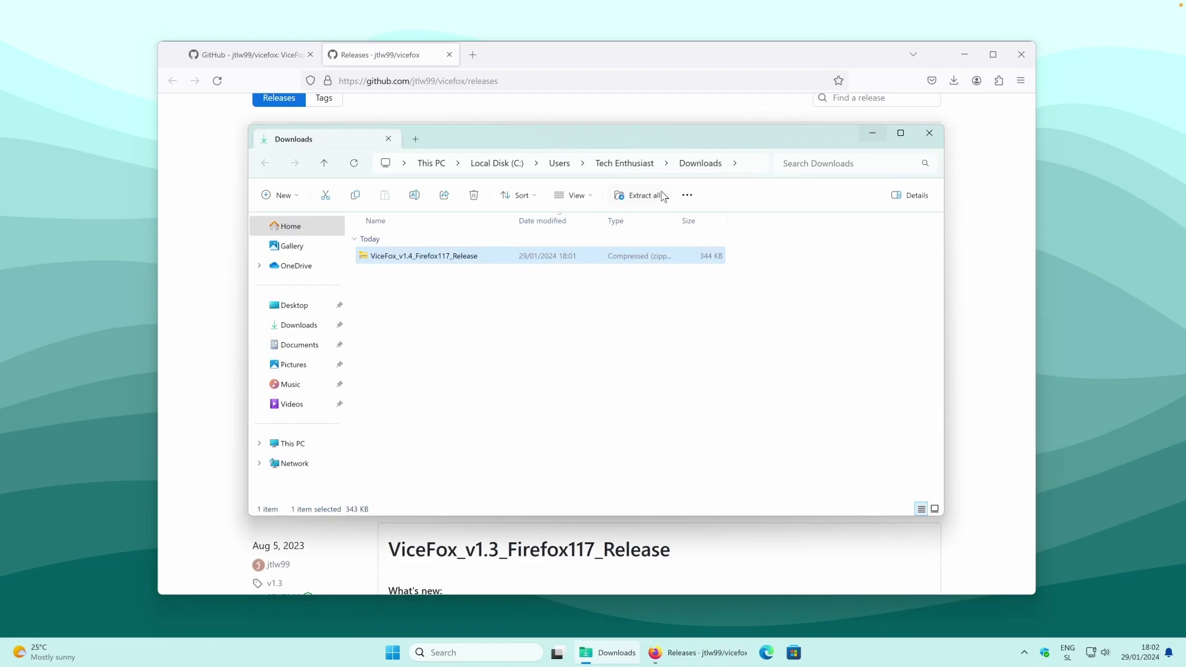
{"action": "left_click", "coordinate": [651, 204]}
{"action": "left_click", "coordinate": [691, 453]}
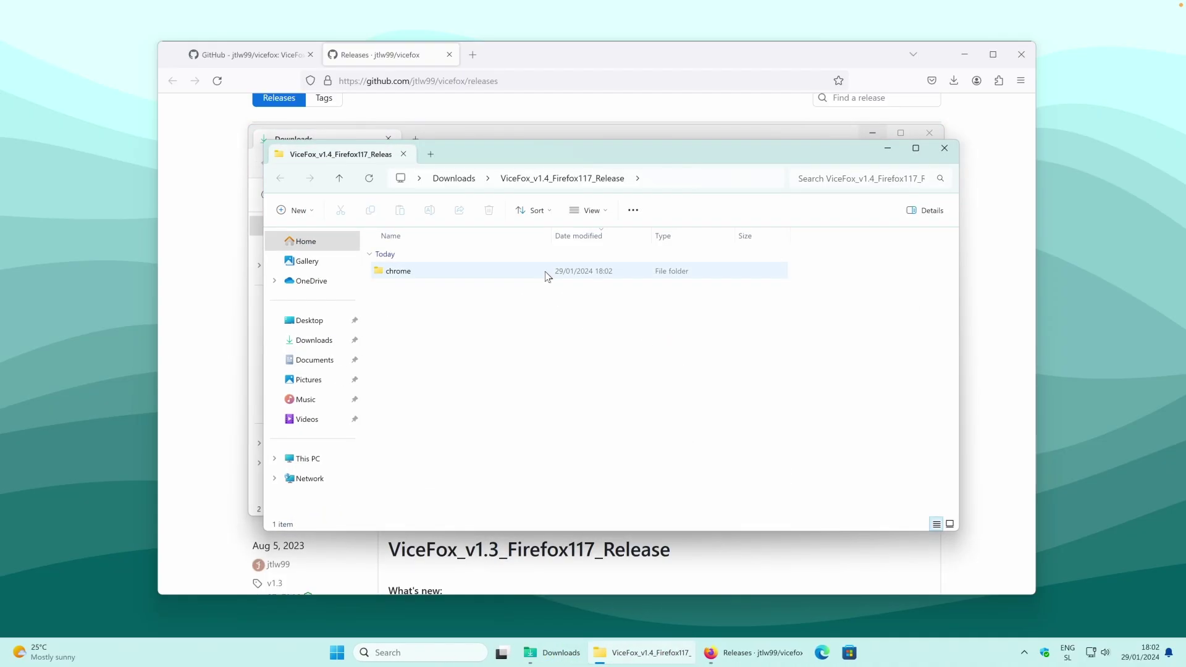
{"action": "left_click", "coordinate": [252, 62]}
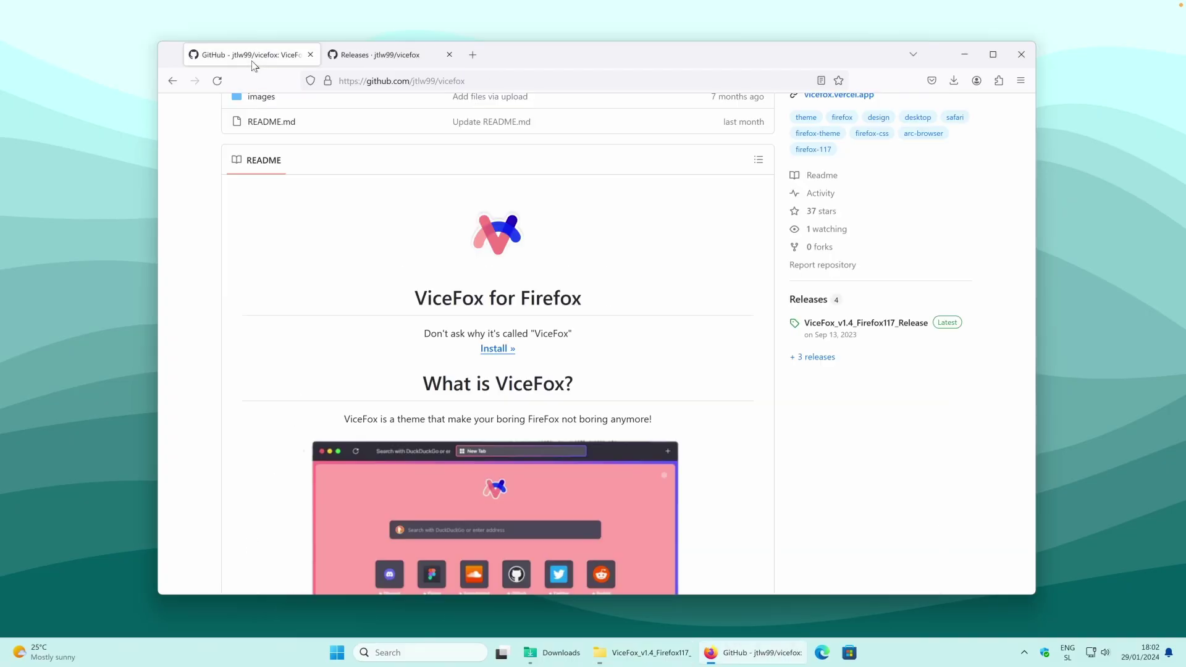
Open about:config in a new tab and accept the risk warning
{"action": "scroll", "coordinate": [433, 216], "scroll_direction": "down", "scroll_amount": 6}
{"action": "left_click_drag", "start_coordinate": [288, 387], "coordinate": [351, 388]}
{"action": "key", "text": "ctrl+c"}
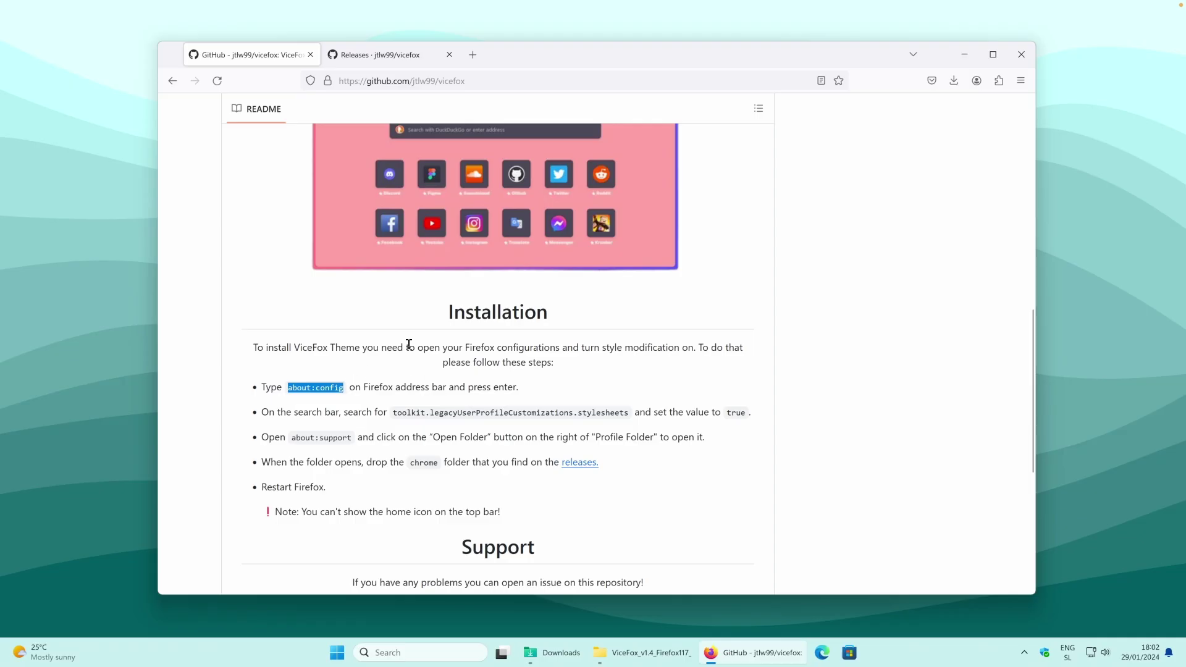
{"action": "left_click", "coordinate": [473, 55]}
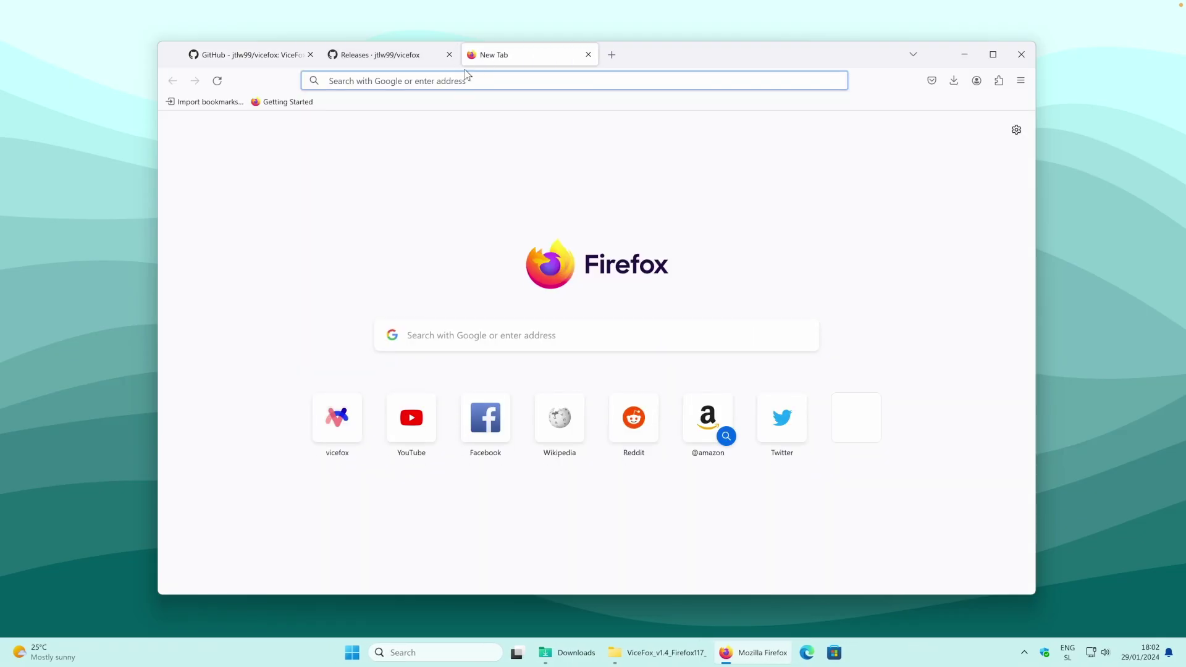
{"action": "left_click", "coordinate": [477, 80]}
{"action": "key", "text": "ctrl+v"}
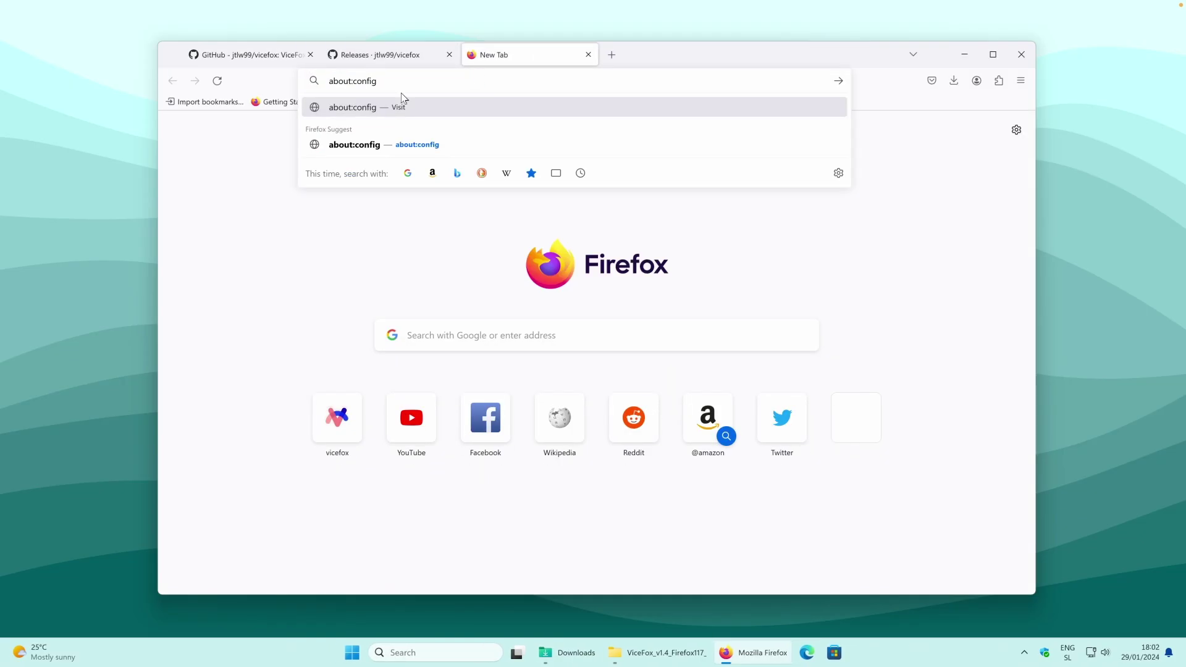
{"action": "key", "text": "Return"}
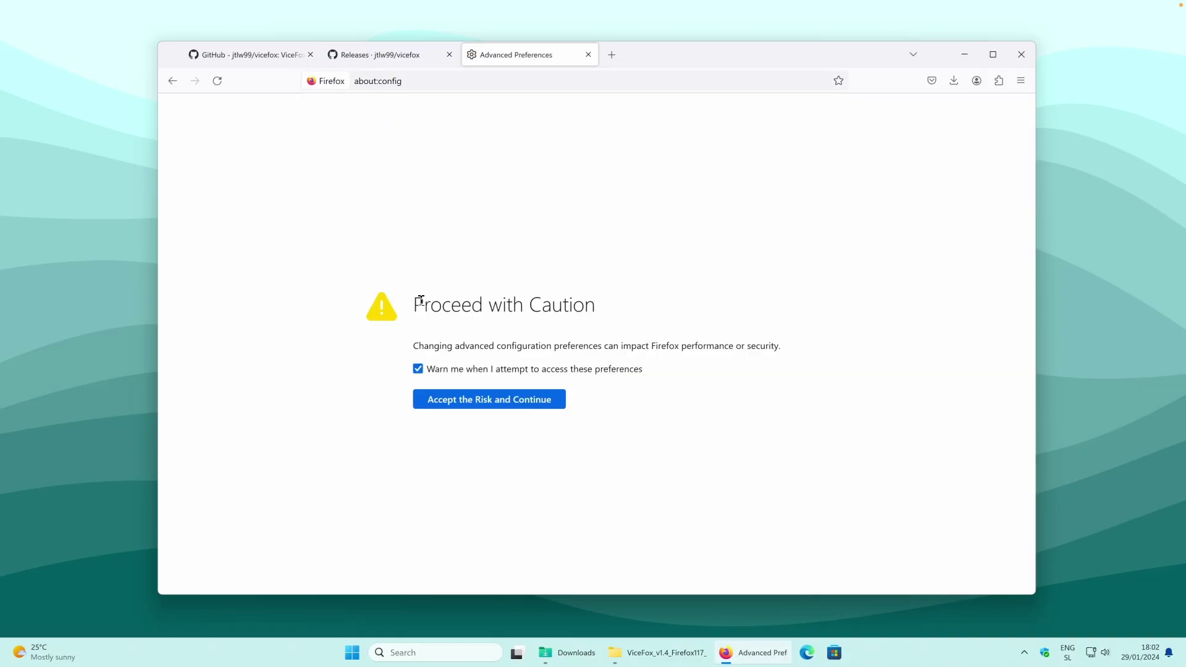
{"action": "left_click", "coordinate": [506, 405]}
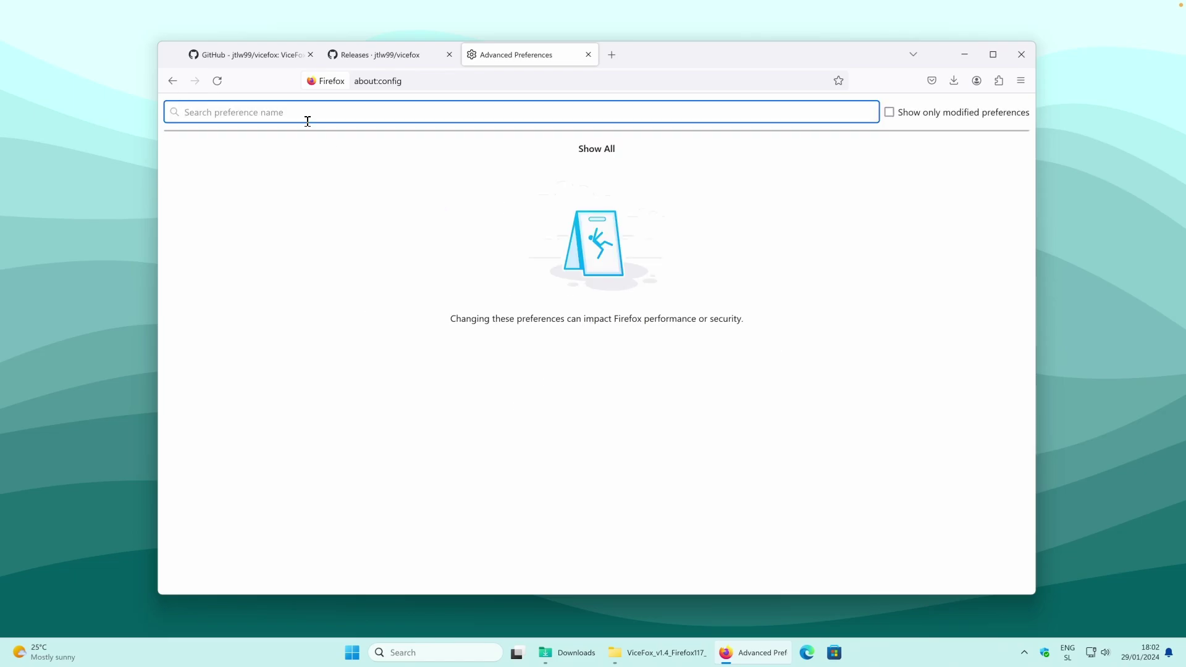
Copy toolkit.legacyUserProfileCustomizations.stylesheets from the README, search it, and toggle it to true
{"action": "left_click", "coordinate": [257, 54]}
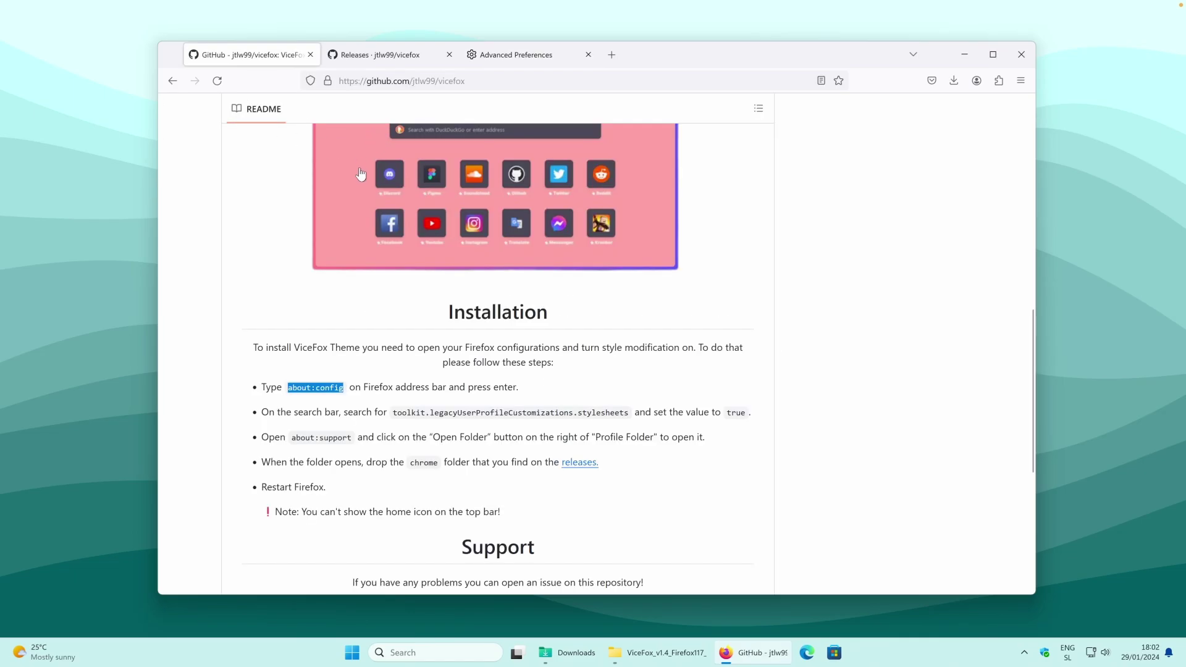
{"action": "left_click", "coordinate": [394, 417]}
{"action": "left_click_drag", "start_coordinate": [395, 418], "coordinate": [634, 414]}
{"action": "key", "text": "ctrl+c"}
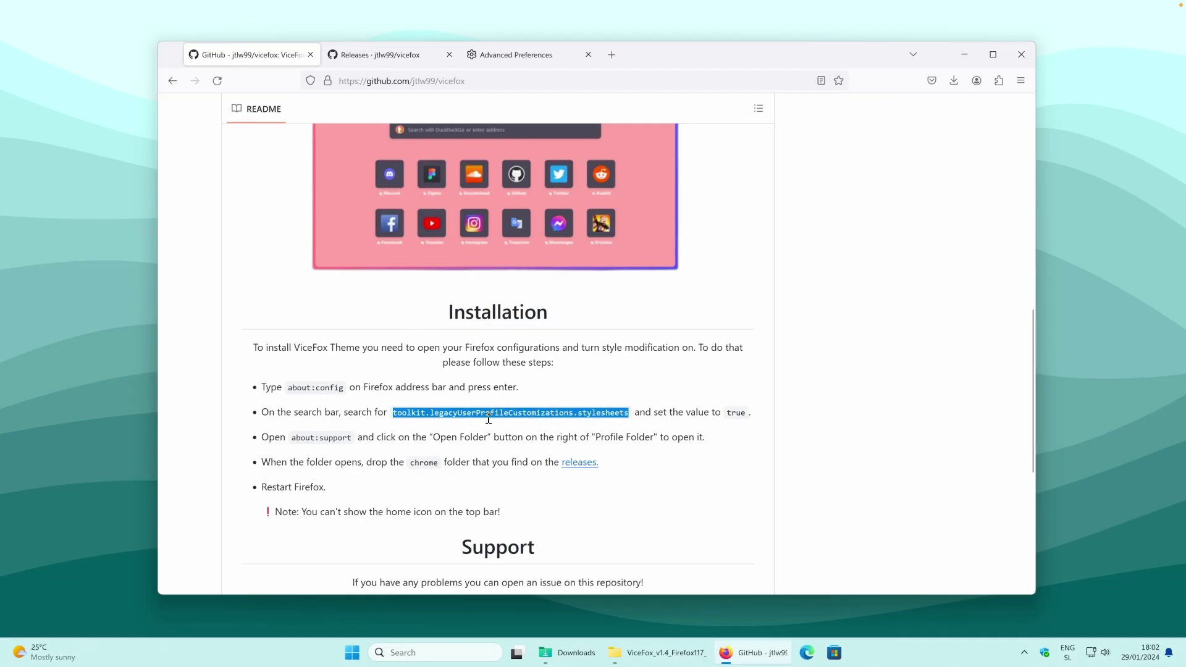
{"action": "left_click", "coordinate": [521, 55]}
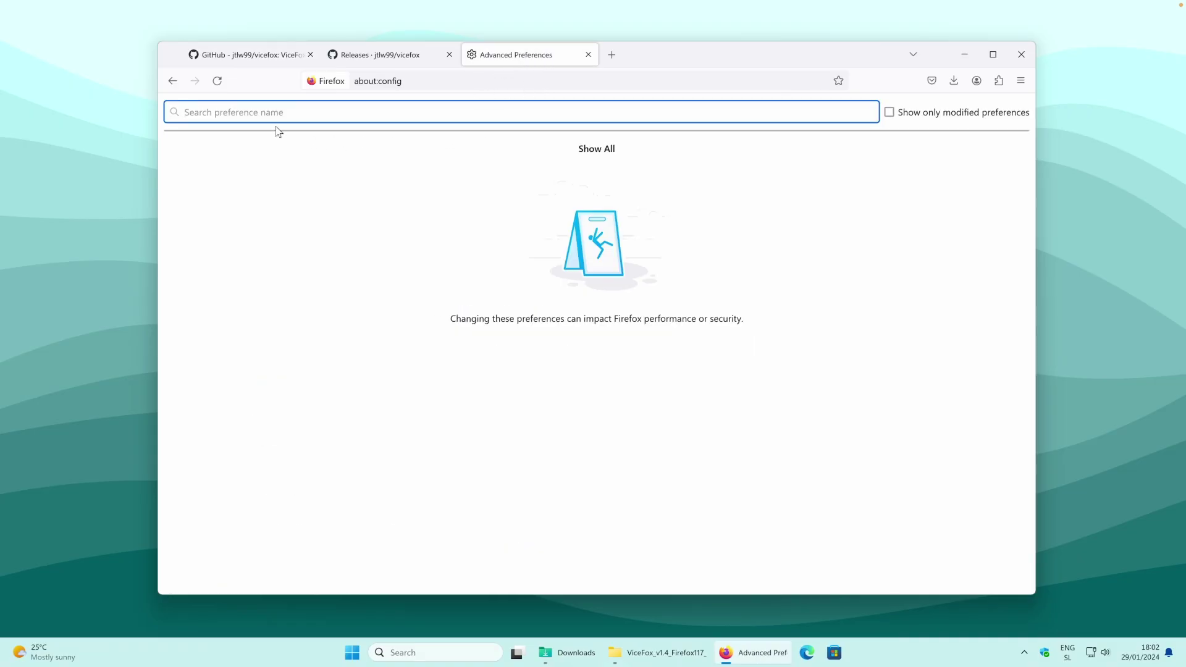
{"action": "key", "text": "ctrl+v"}
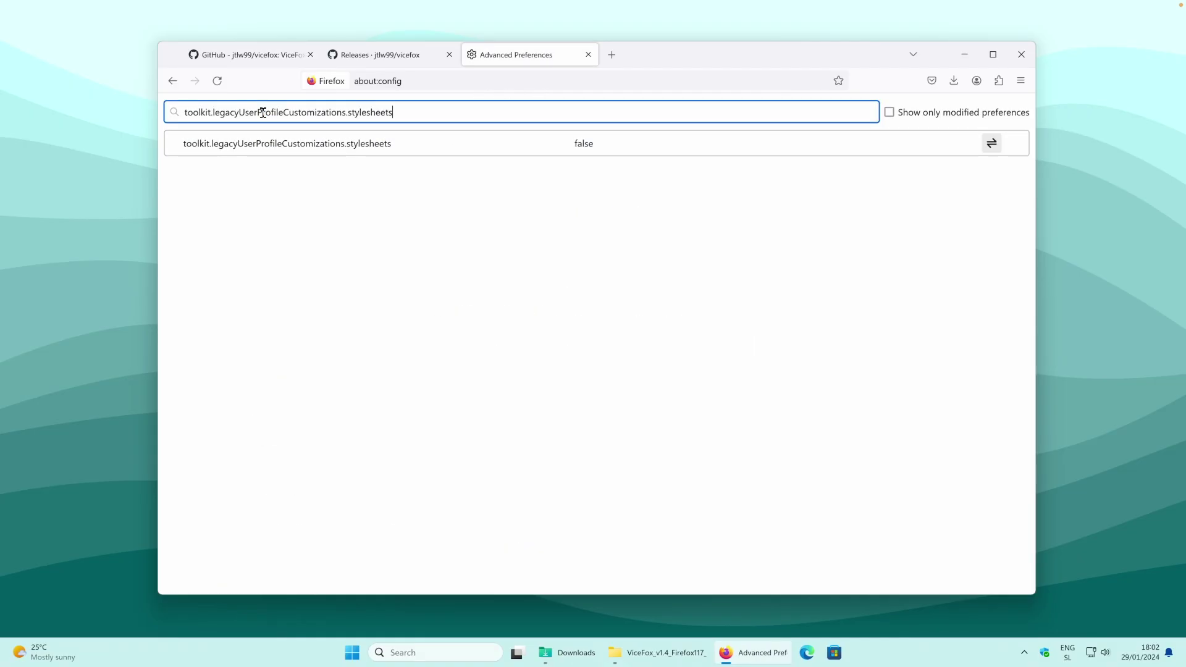
{"action": "left_click", "coordinate": [431, 153]}
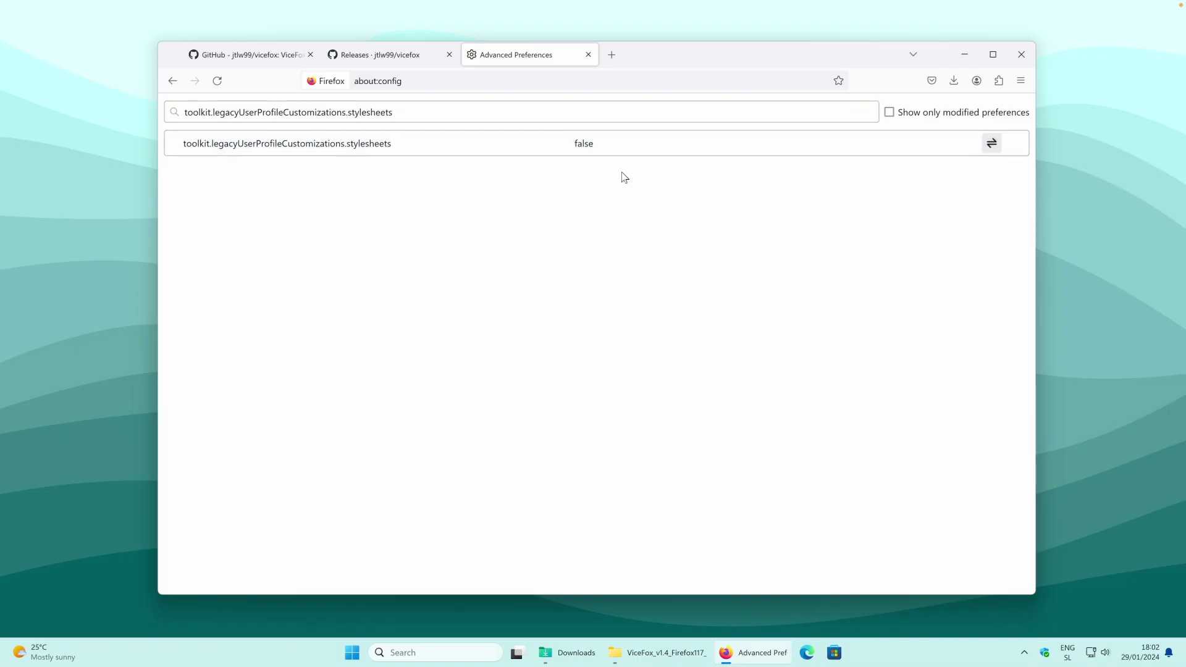
{"action": "left_click", "coordinate": [992, 143]}
{"action": "double_click", "coordinate": [584, 144]}
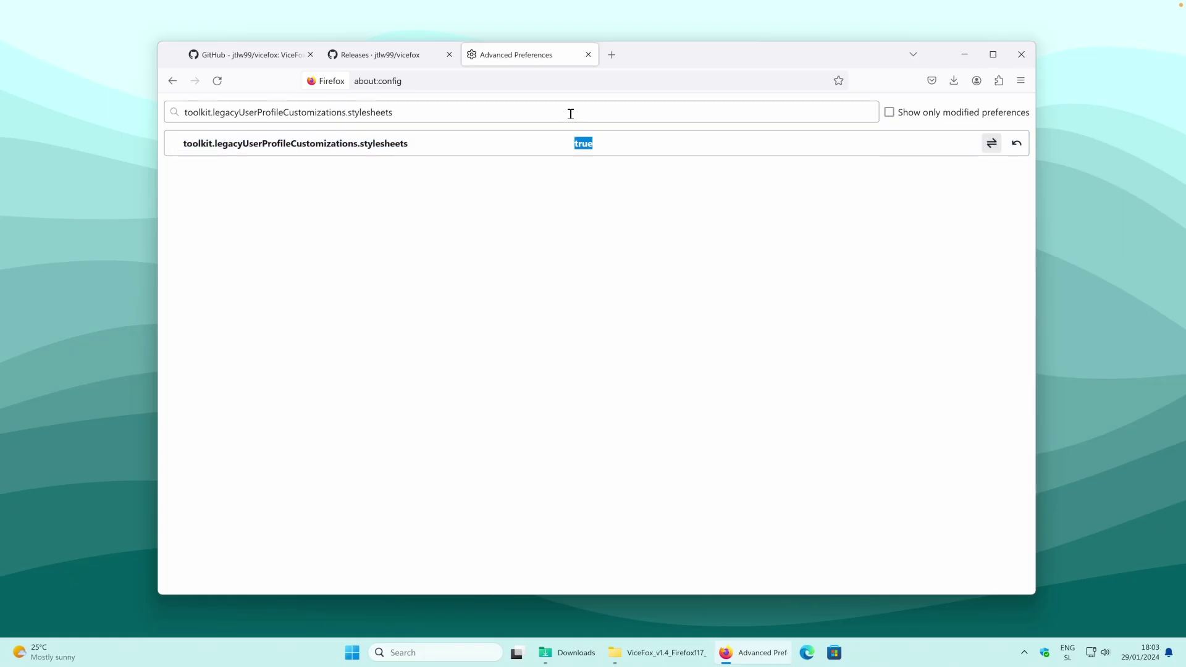
Restart Firefox and reopen the recent ViceFox releases page from History
{"action": "left_click", "coordinate": [1022, 54]}
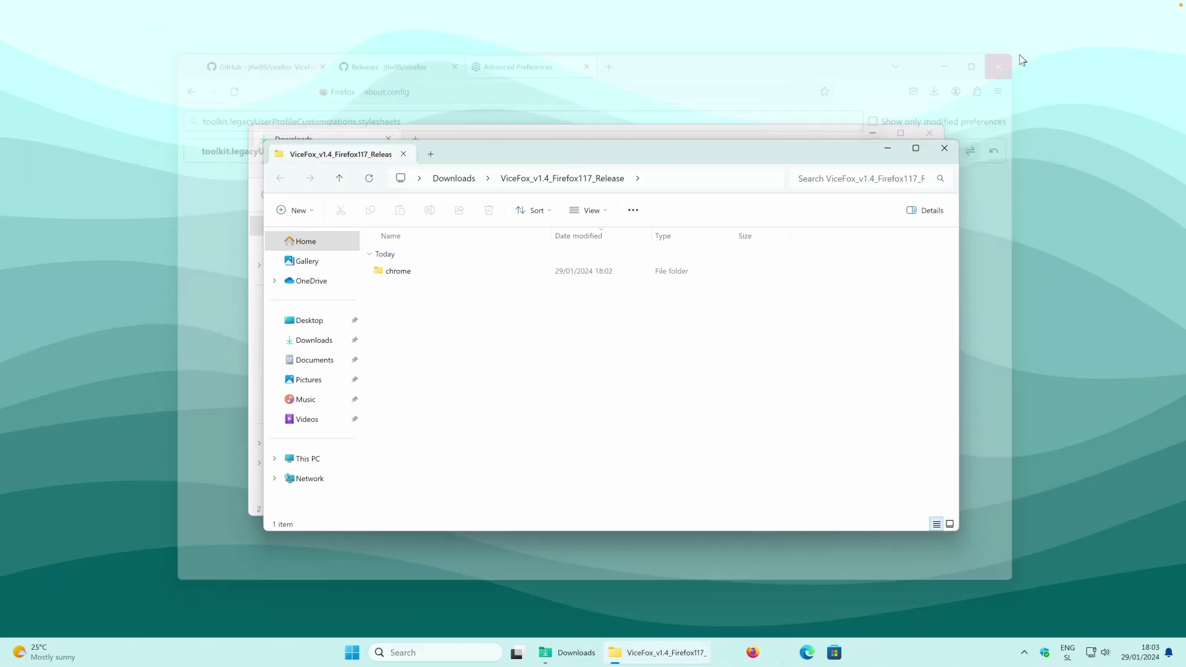
{"action": "left_click", "coordinate": [753, 652]}
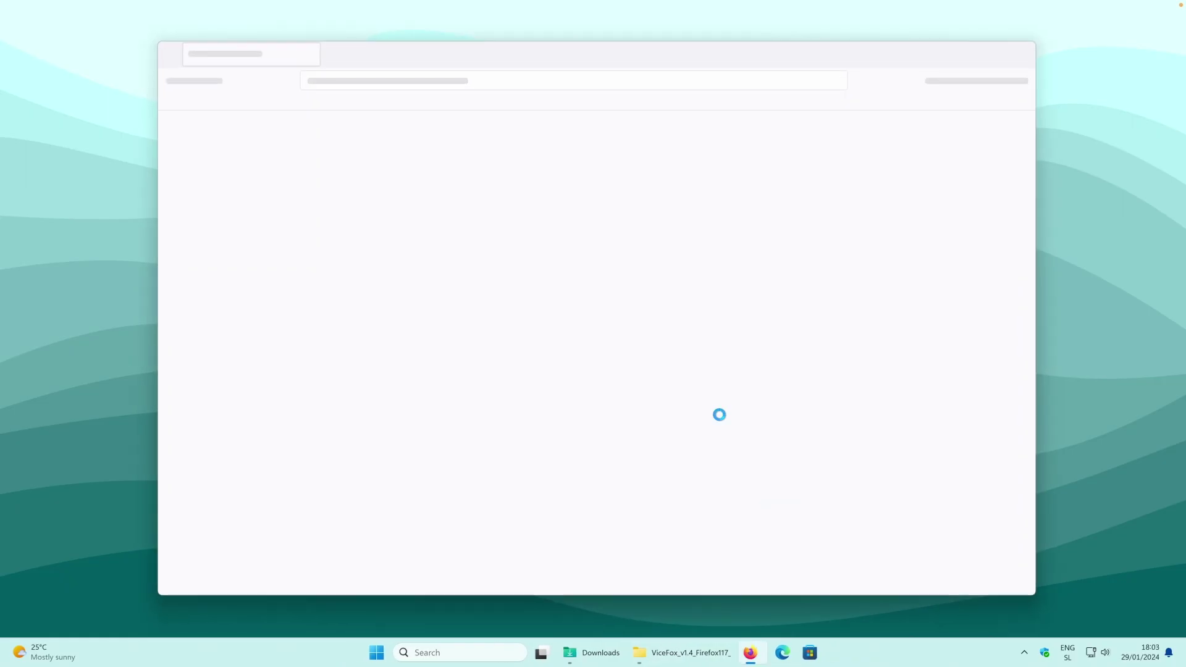
{"action": "left_click", "coordinate": [1021, 80]}
{"action": "left_click", "coordinate": [917, 212]}
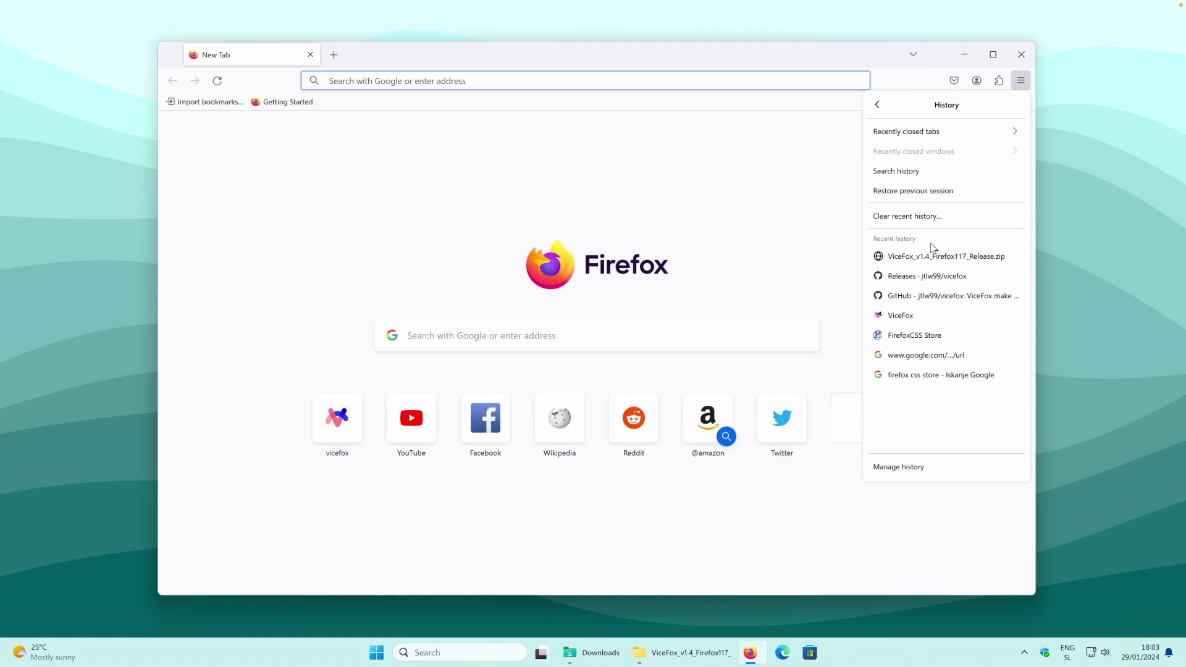
{"action": "left_click", "coordinate": [939, 275]}
Return to the ViceFox repository README and select the about:support address
{"action": "left_click", "coordinate": [254, 156]}
{"action": "scroll", "coordinate": [359, 301], "scroll_direction": "down", "scroll_amount": 10}
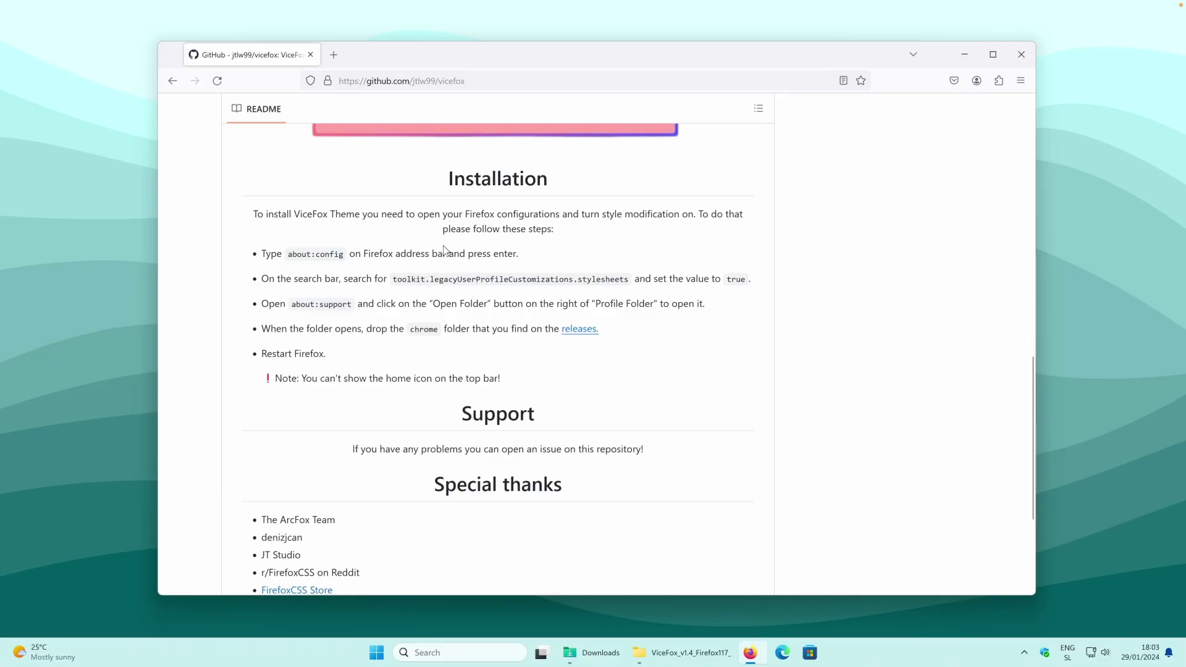
{"action": "left_click_drag", "start_coordinate": [292, 304], "coordinate": [354, 308]}
{"action": "key", "text": "ctrl+c"}
Load about:support in a new tab and open the Profile Folder from Application Basics
{"action": "left_click", "coordinate": [334, 54]}
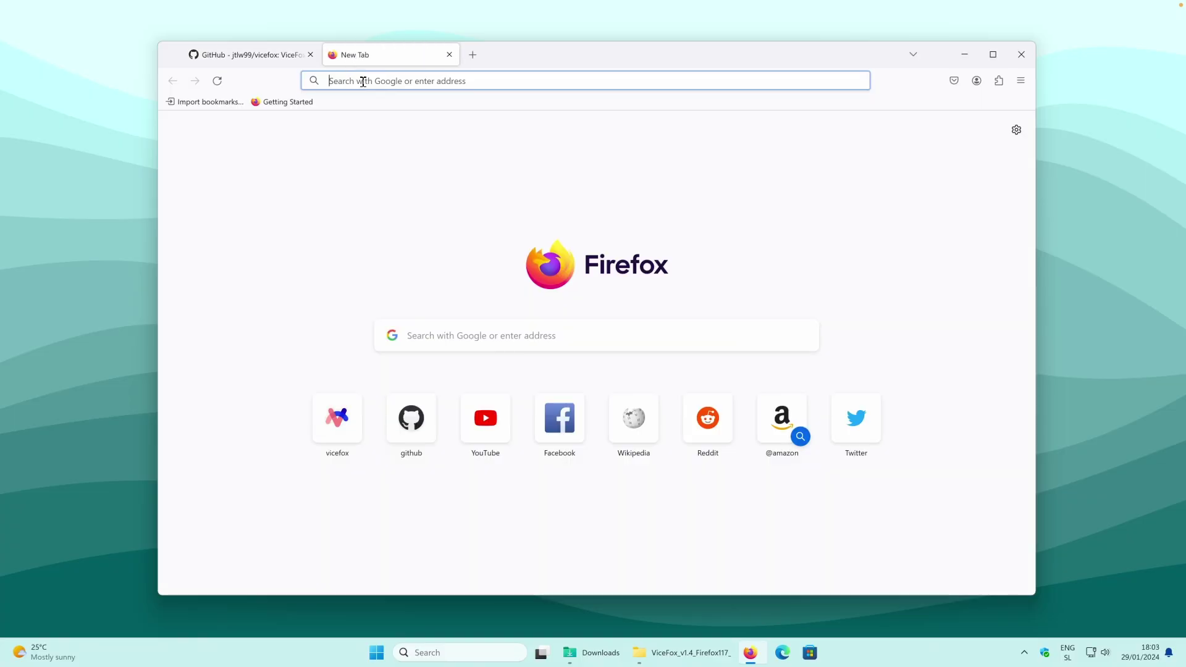
{"action": "key", "text": "ctrl+v"}
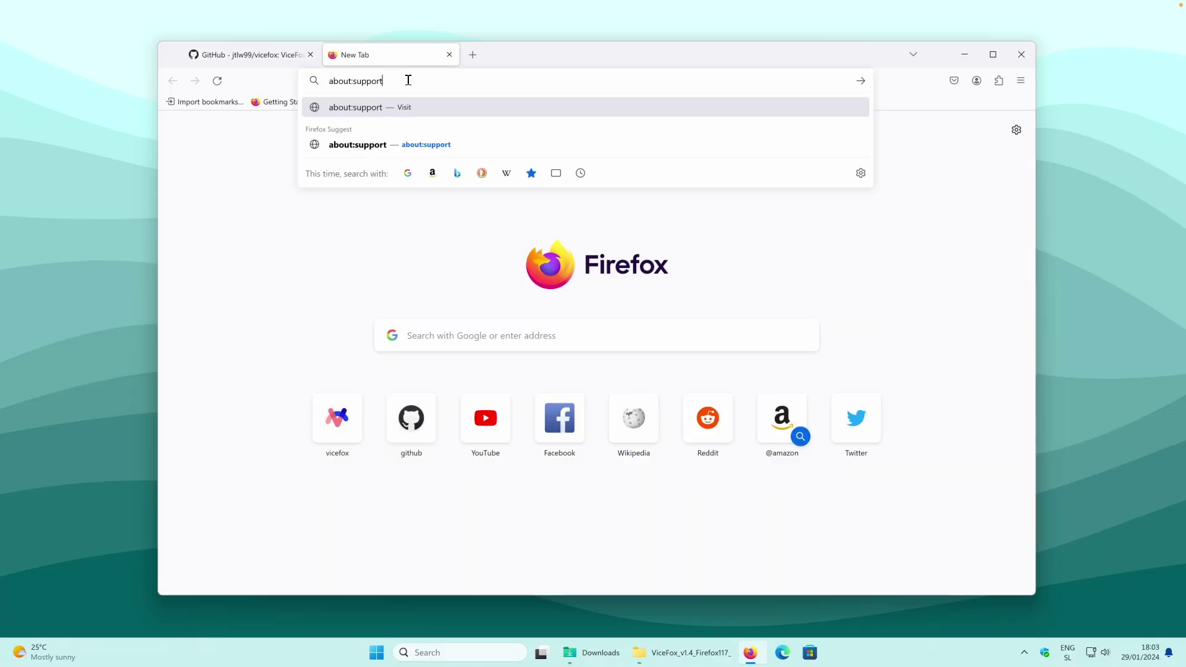
{"action": "key", "text": "Return"}
{"action": "scroll", "coordinate": [404, 168], "scroll_direction": "down", "scroll_amount": 3}
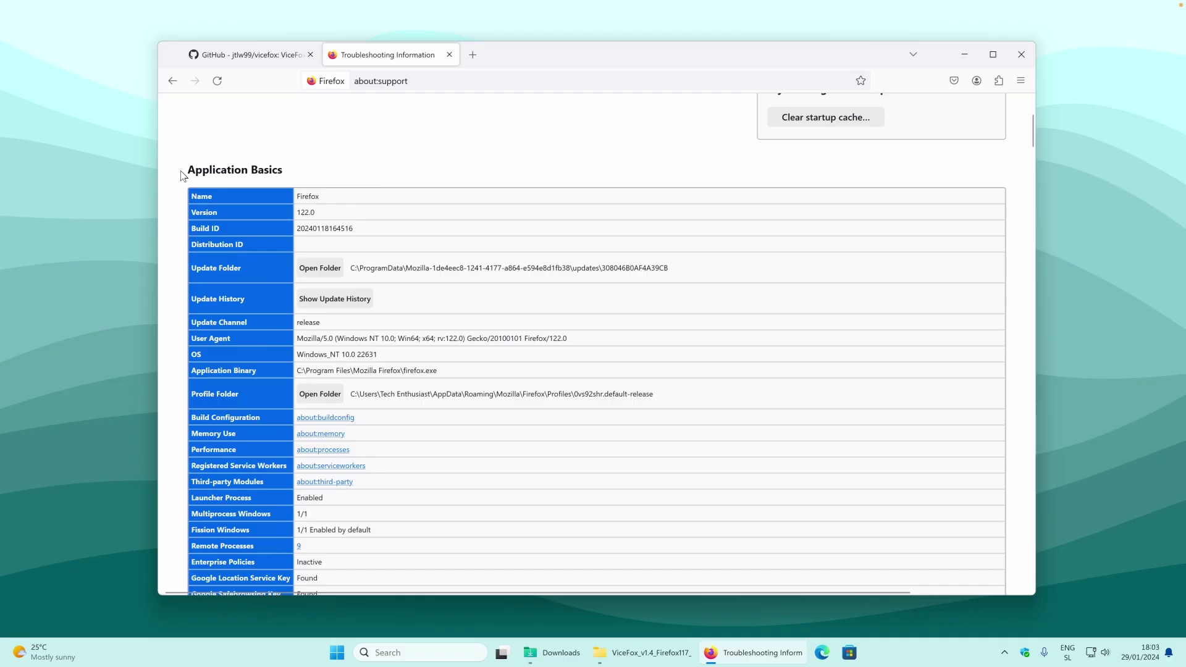
{"action": "left_click_drag", "start_coordinate": [182, 176], "coordinate": [309, 174]}
{"action": "left_click_drag", "start_coordinate": [243, 398], "coordinate": [199, 391]}
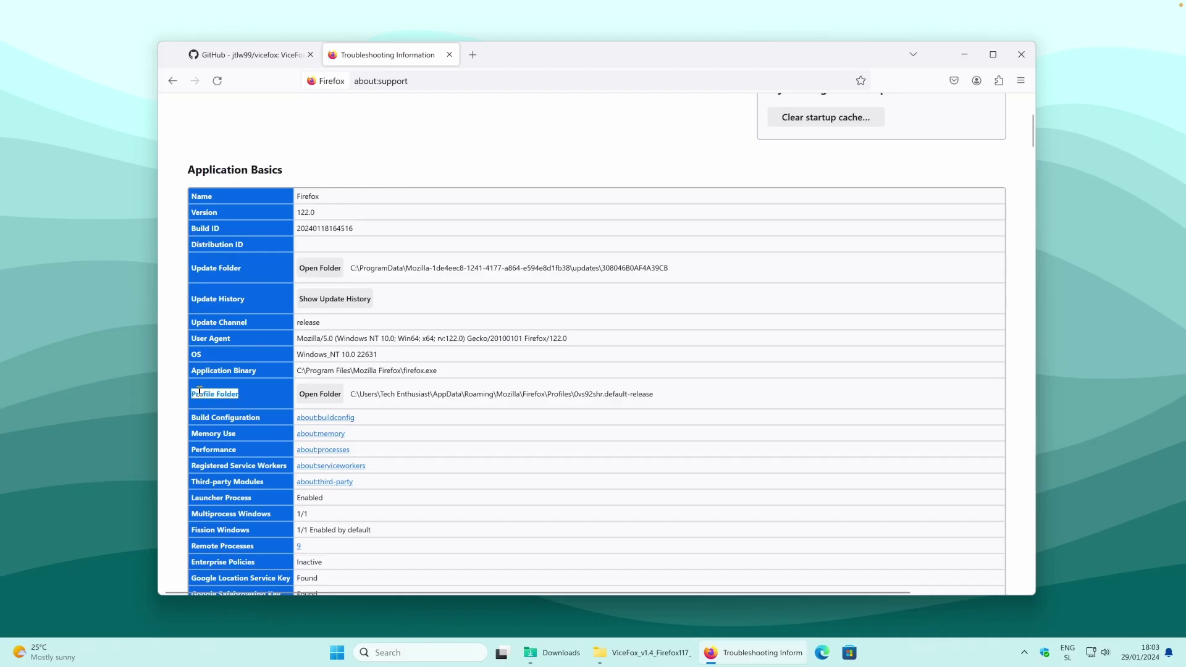
{"action": "left_click", "coordinate": [330, 400]}
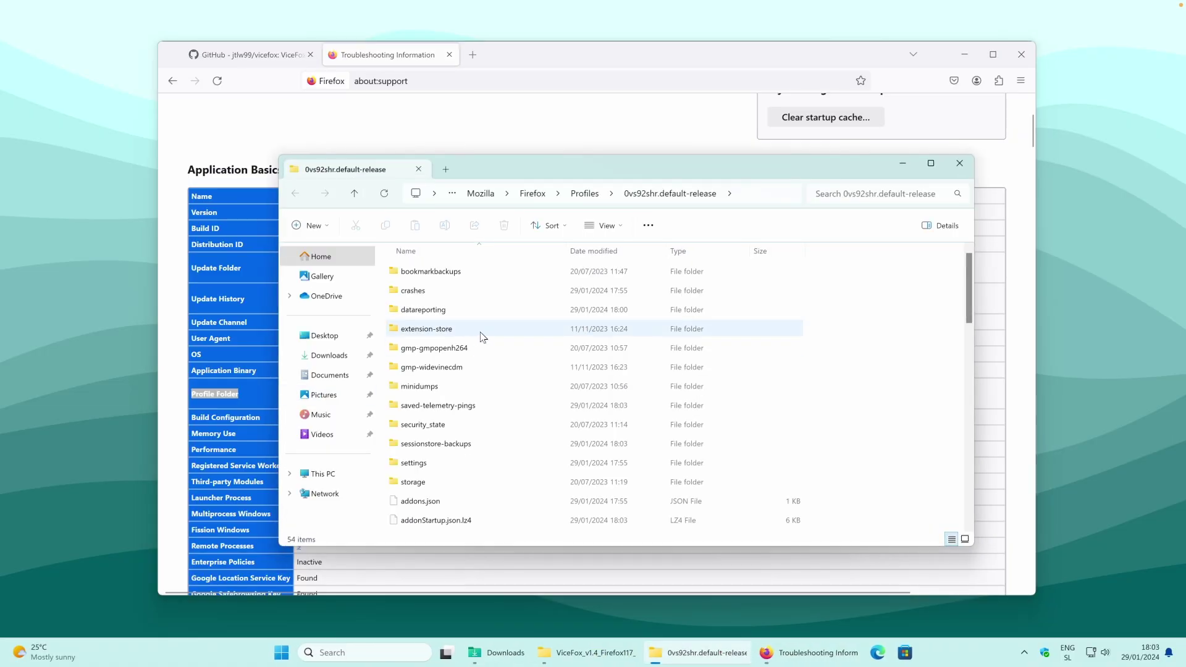
Copy the chrome folder from Downloads\ViceFox_v1.4_Firefox117_Release into the 0vs92shr.default-release profile folder
{"action": "left_click", "coordinate": [446, 169]}
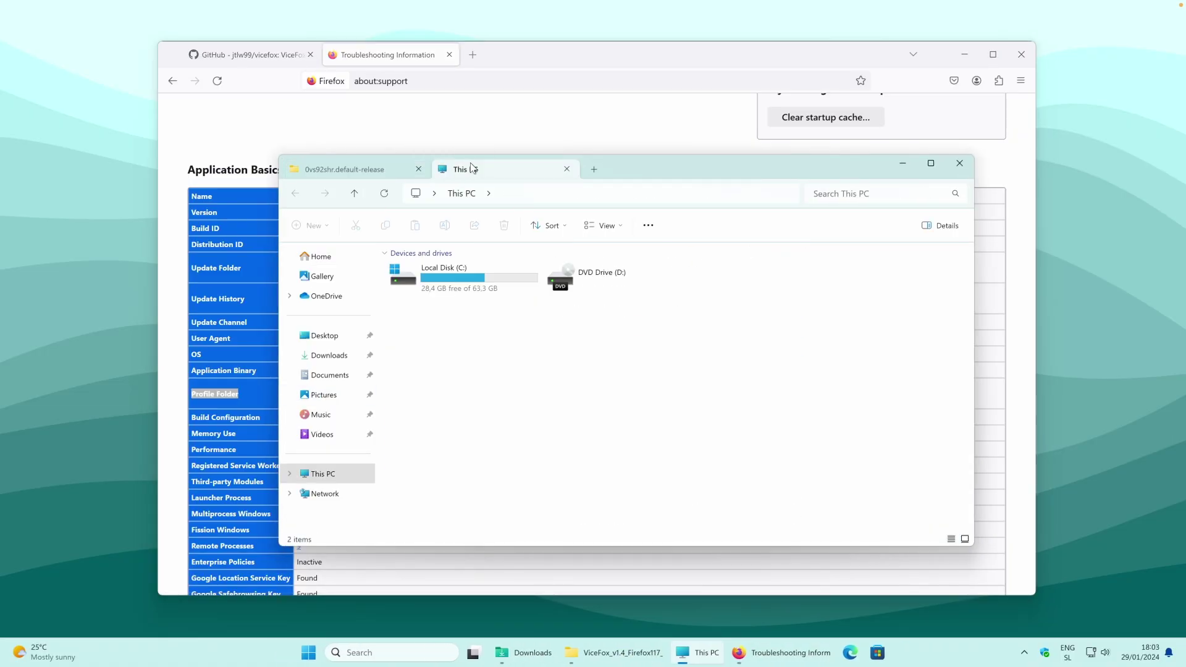
{"action": "left_click", "coordinate": [329, 355]}
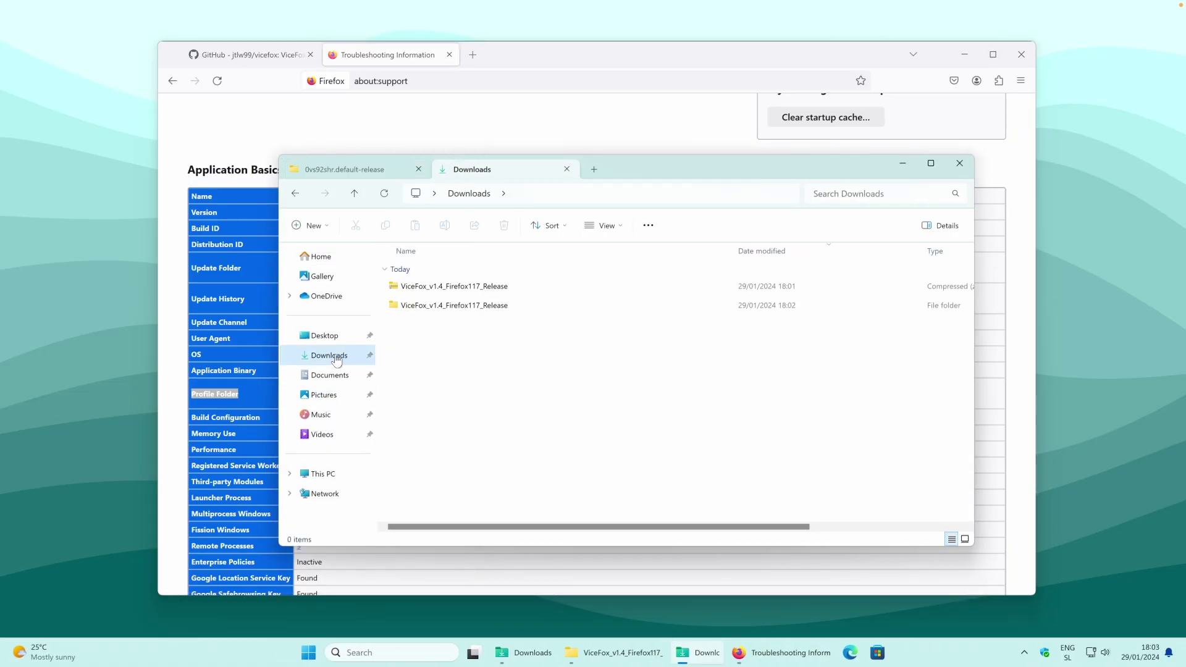
{"action": "double_click", "coordinate": [462, 307]}
{"action": "left_click", "coordinate": [449, 286]}
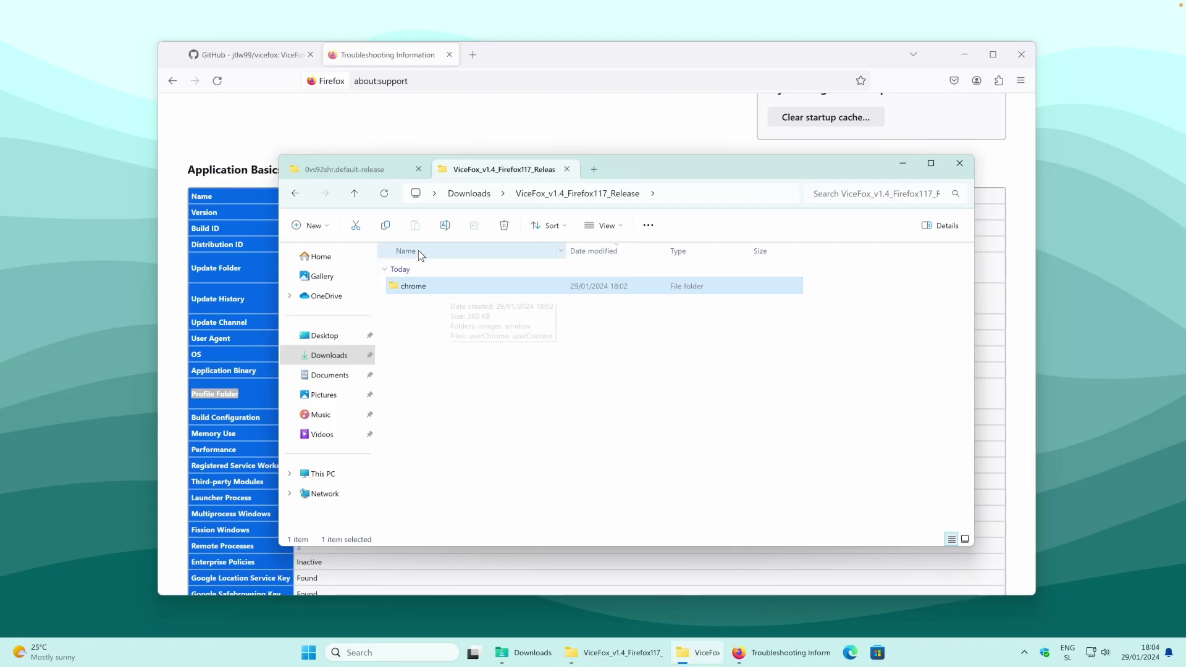
{"action": "left_click", "coordinate": [387, 226]}
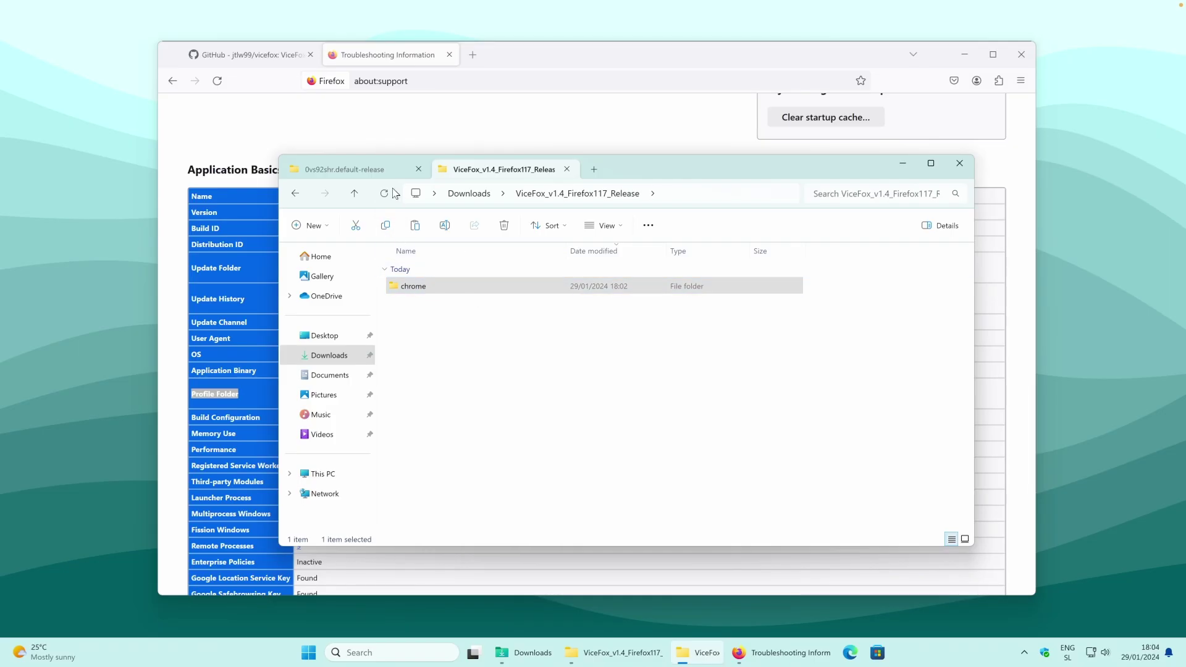
{"action": "left_click", "coordinate": [373, 170]}
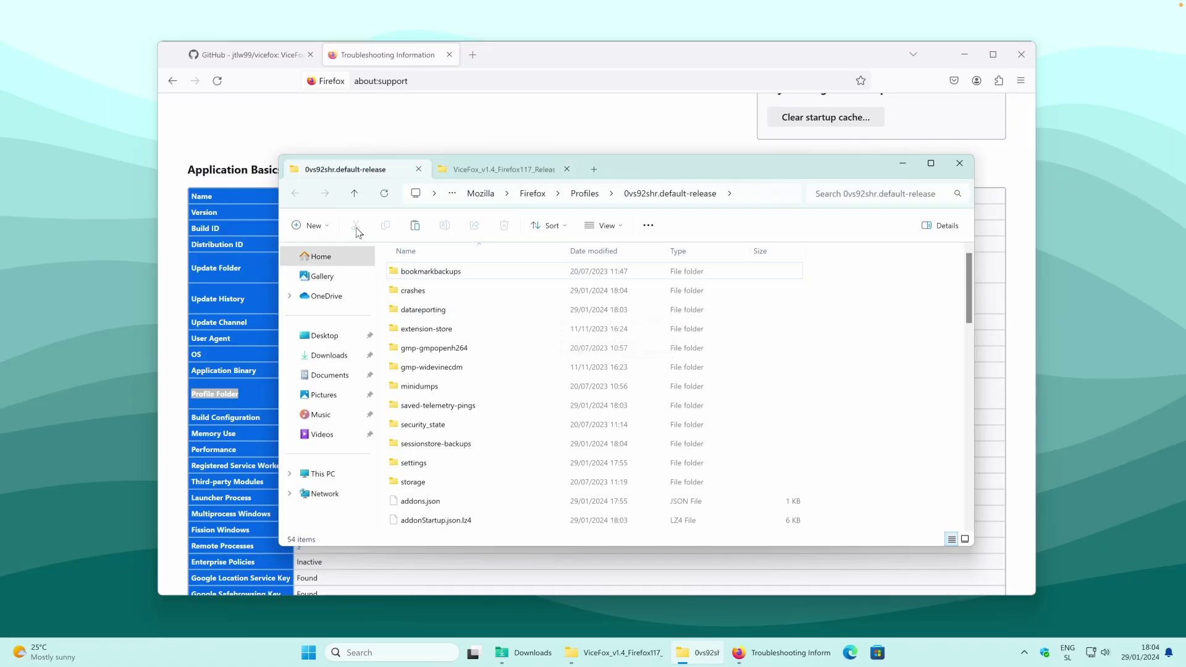
{"action": "left_click", "coordinate": [415, 226]}
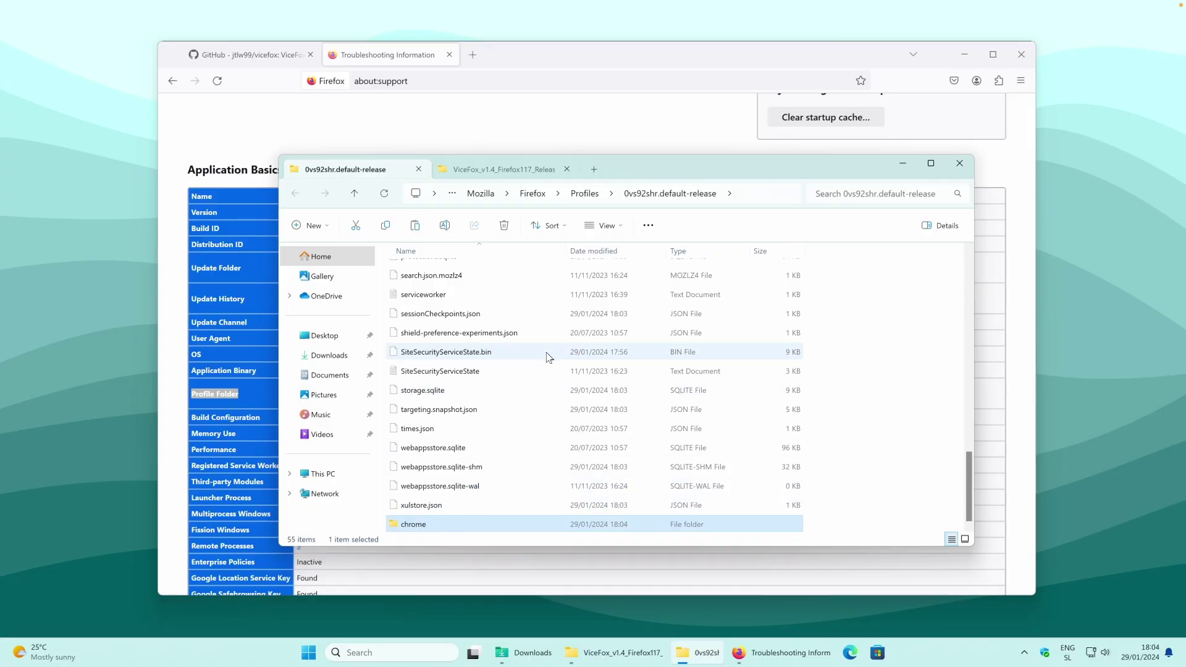
Check the profile folder contents and return to the ViceFox README in Firefox
{"action": "scroll", "coordinate": [556, 346], "scroll_direction": "up", "scroll_amount": 7}
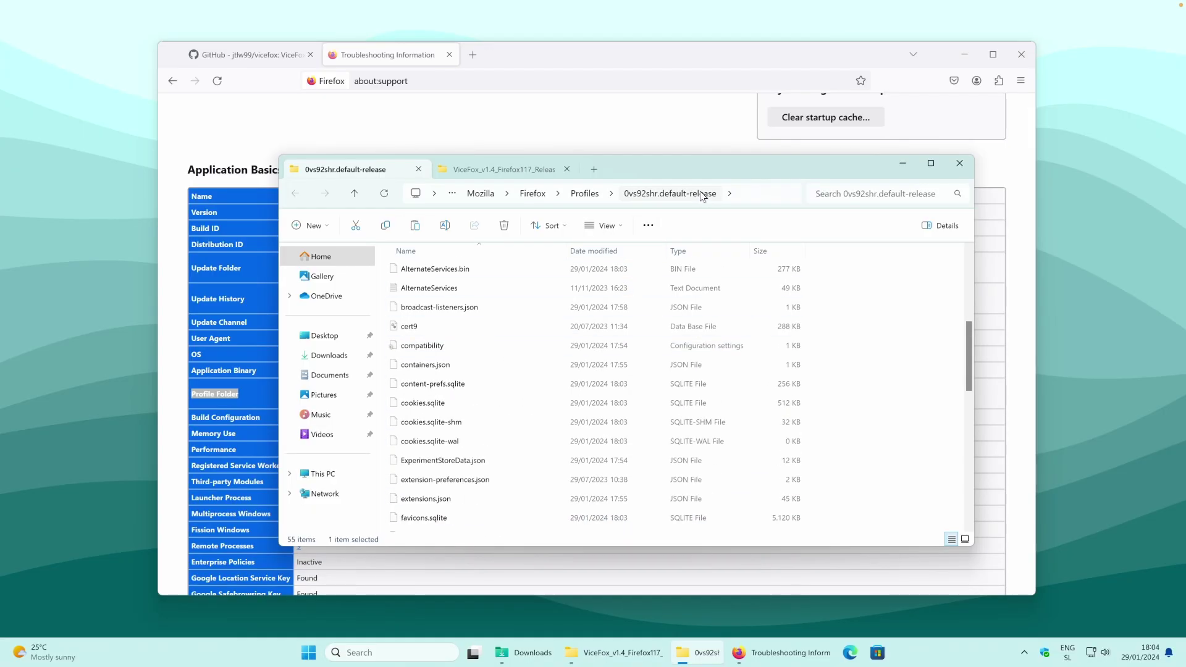
{"action": "scroll", "coordinate": [490, 445], "scroll_direction": "down", "scroll_amount": 7}
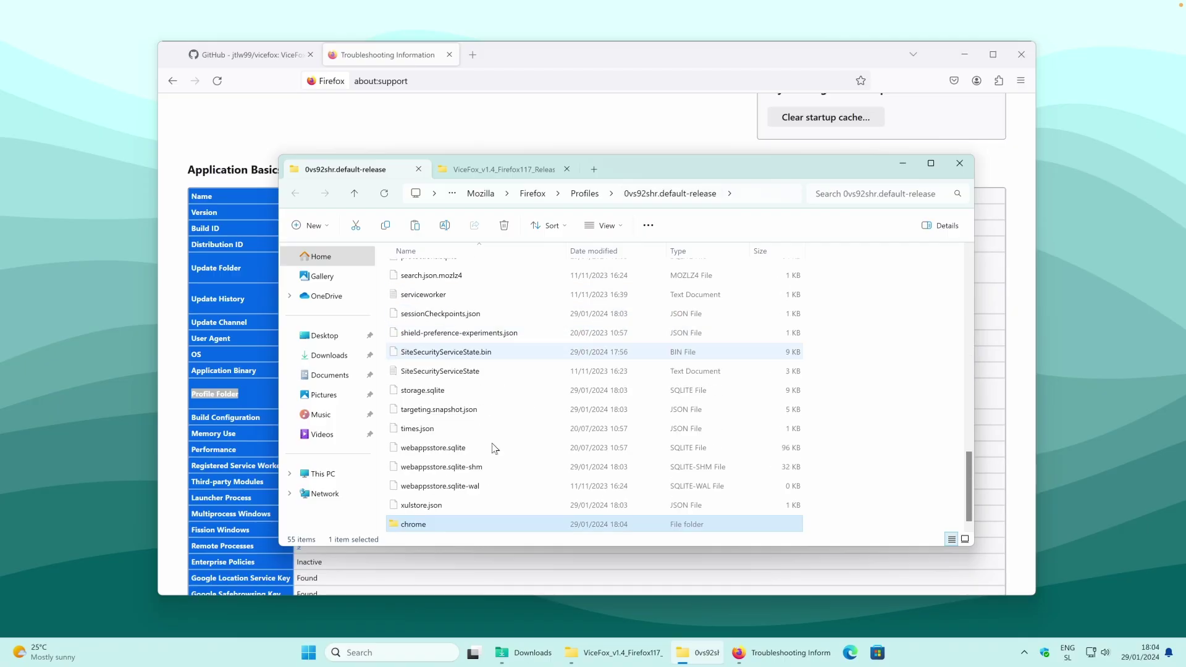
{"action": "left_click", "coordinate": [577, 140]}
{"action": "left_click", "coordinate": [309, 62]}
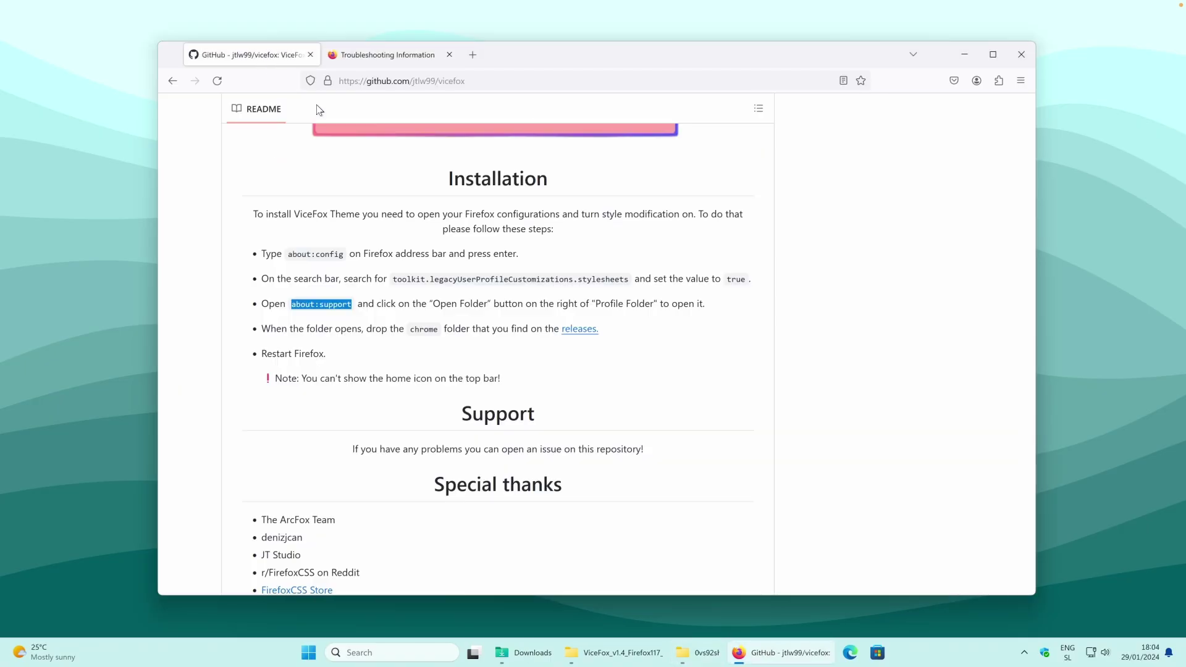
Close and relaunch Firefox twice so the pink ViceFox theme loads
{"action": "left_click", "coordinate": [1021, 54]}
{"action": "left_click", "coordinate": [808, 653]}
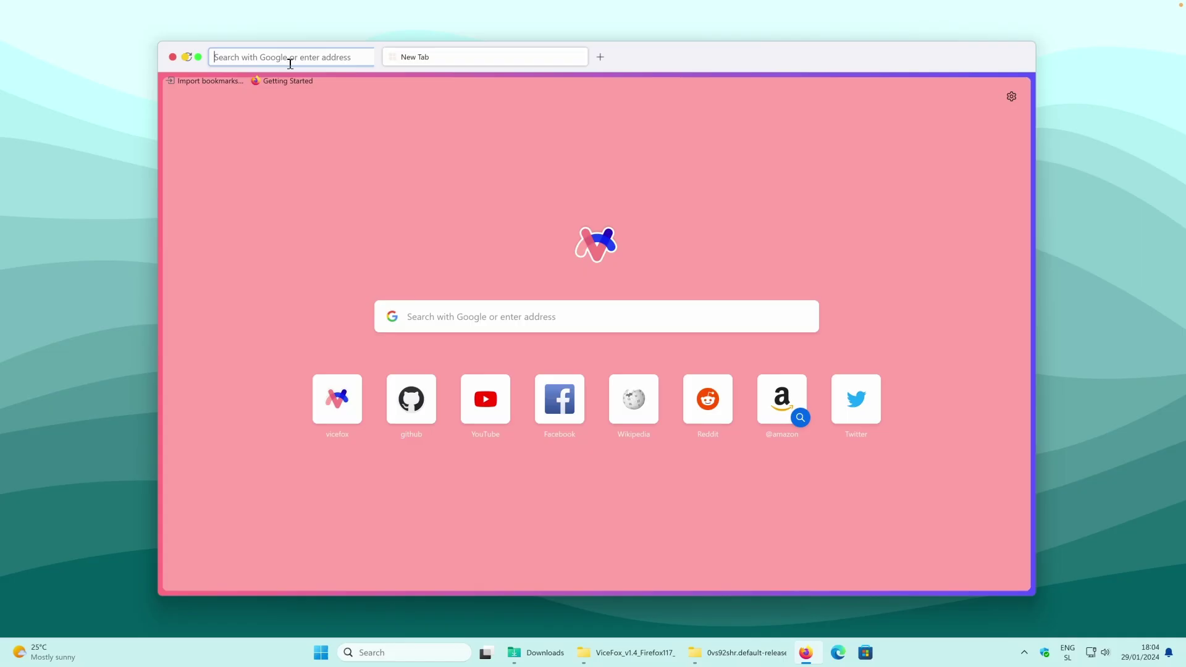
{"action": "left_click", "coordinate": [579, 56]}
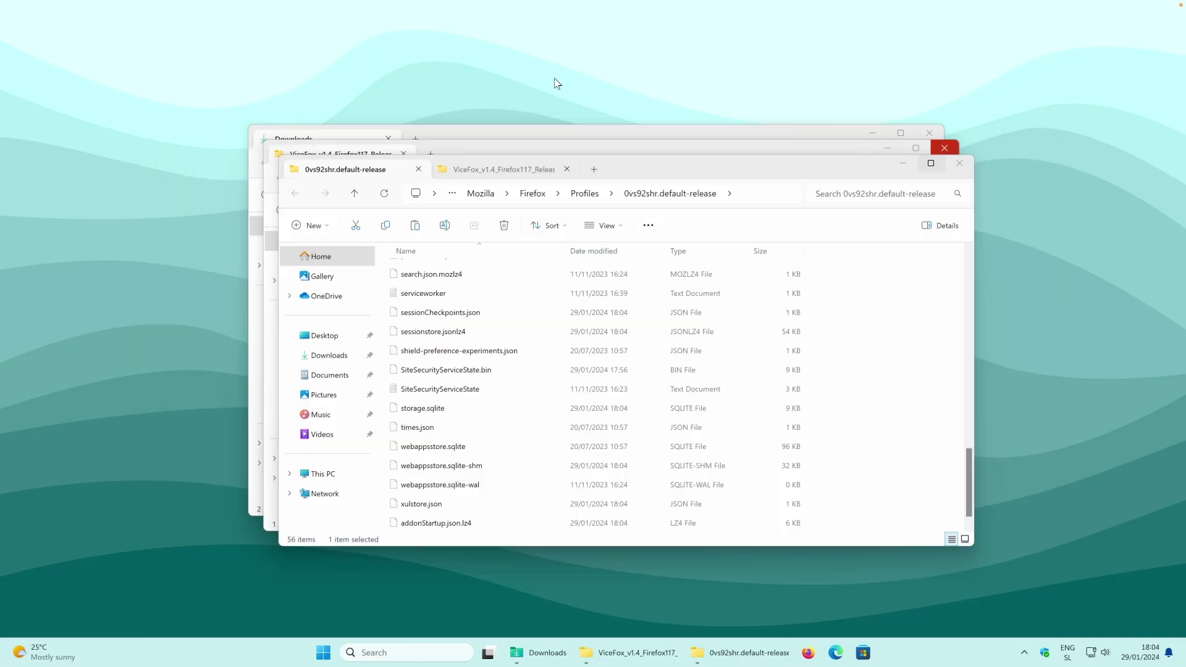
{"action": "left_click", "coordinate": [808, 653]}
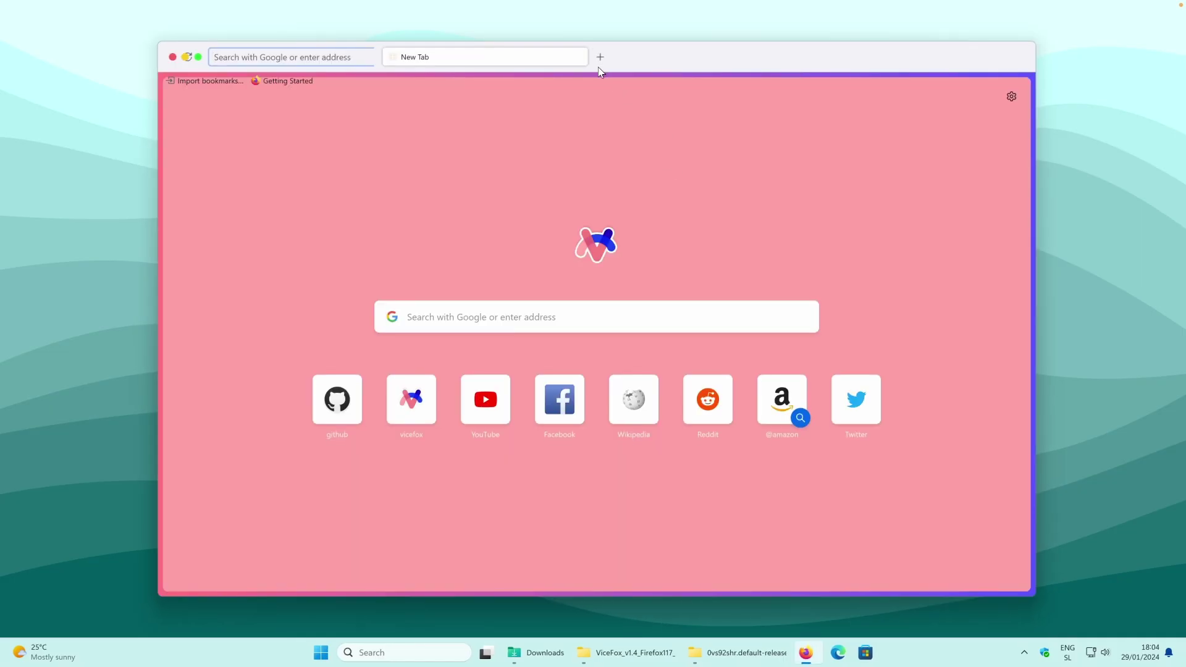
Try the themed compact tab bar by opening and closing tabs and the address bar suggestions
{"action": "left_click", "coordinate": [600, 60]}
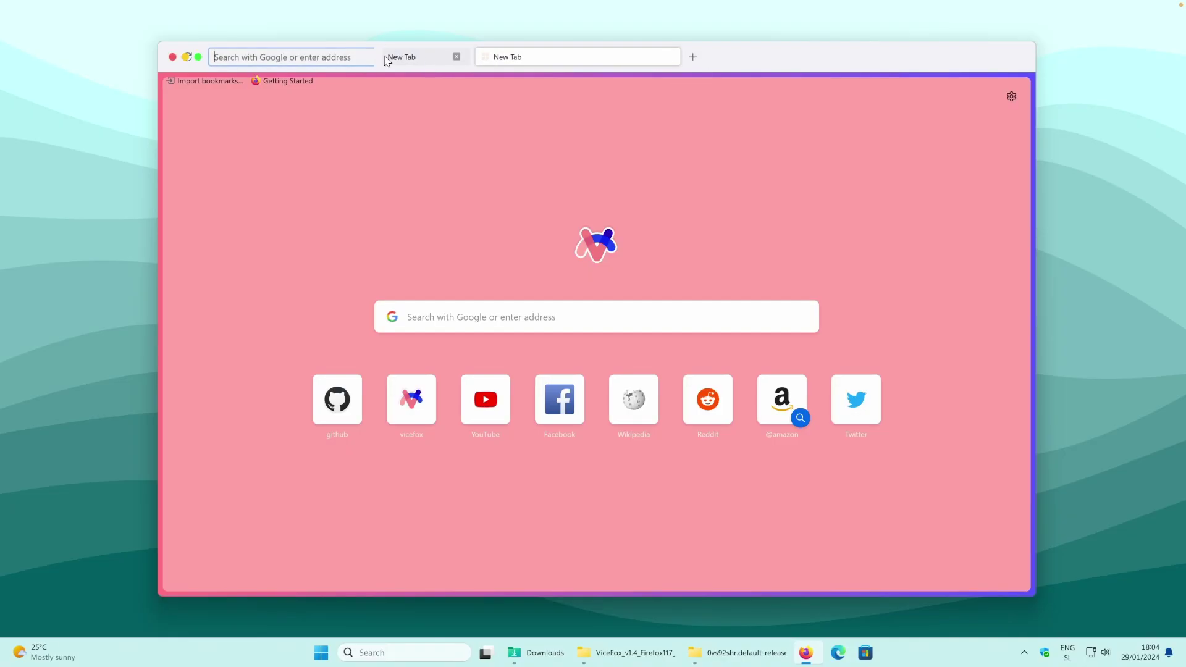
{"action": "left_click", "coordinate": [693, 57]}
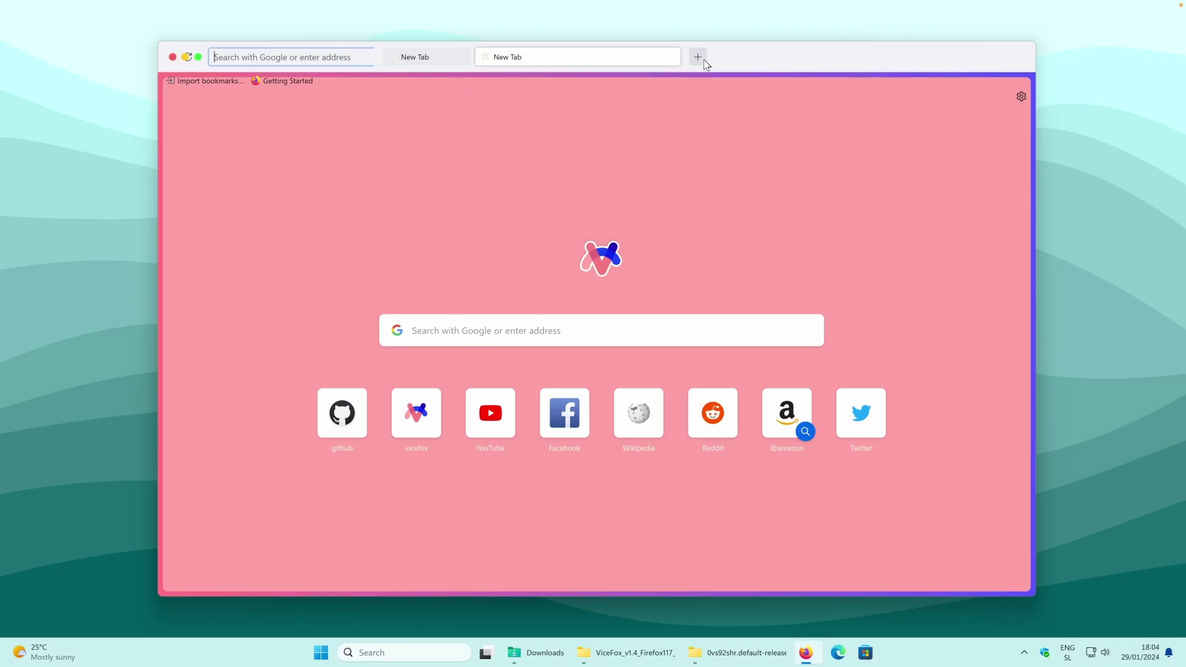
{"action": "left_click", "coordinate": [761, 55]}
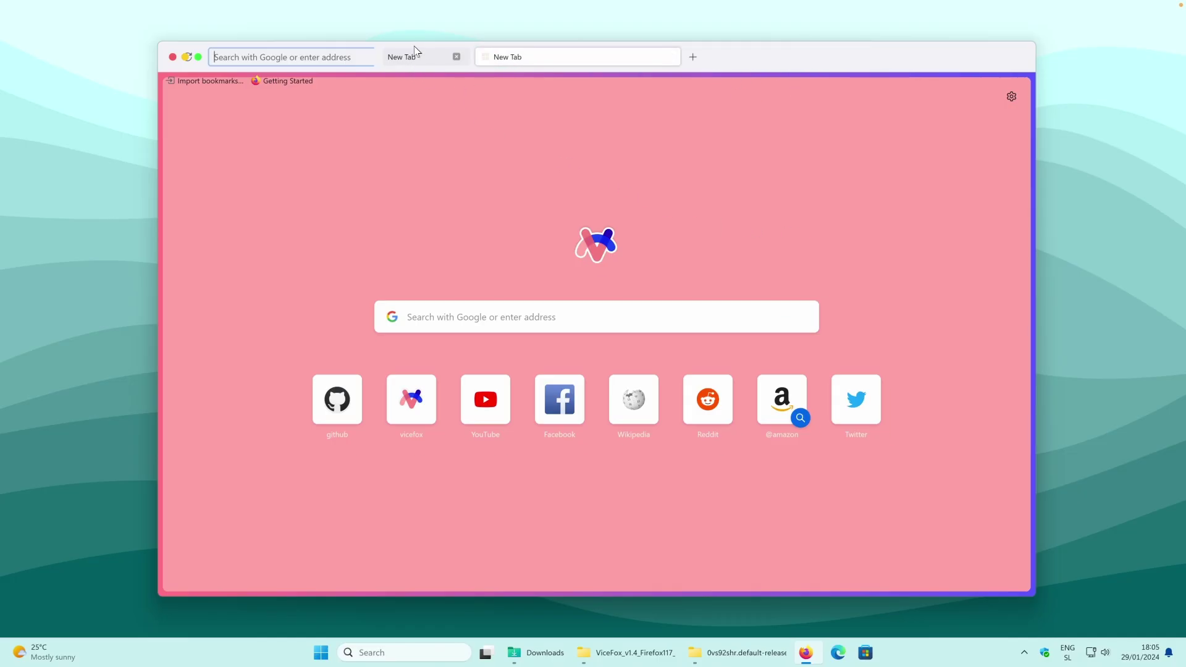
{"action": "left_click", "coordinate": [339, 65]}
{"action": "left_click", "coordinate": [623, 175]}
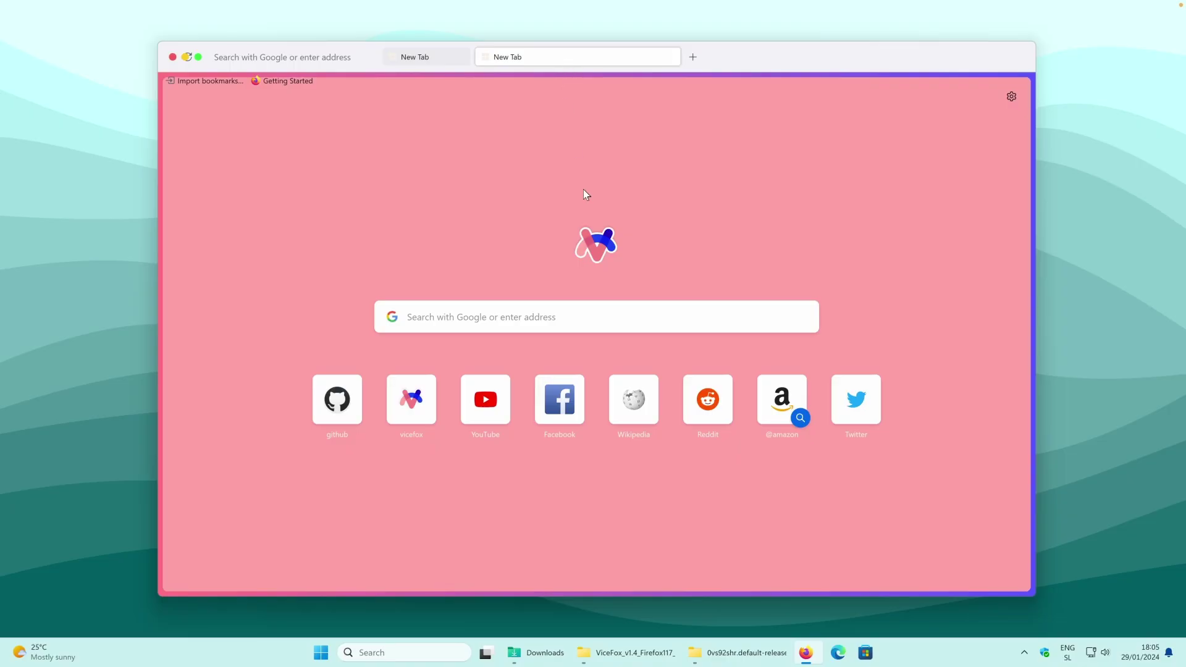
{"action": "left_click", "coordinate": [739, 654]}
Delete the chrome folder from the 0vs92shr.default-release profile folder
{"action": "scroll", "coordinate": [530, 378], "scroll_direction": "up", "scroll_amount": 4}
{"action": "scroll", "coordinate": [499, 371], "scroll_direction": "down", "scroll_amount": 4}
{"action": "scroll", "coordinate": [501, 371], "scroll_direction": "up", "scroll_amount": 4}
{"action": "scroll", "coordinate": [502, 371], "scroll_direction": "up", "scroll_amount": 5}
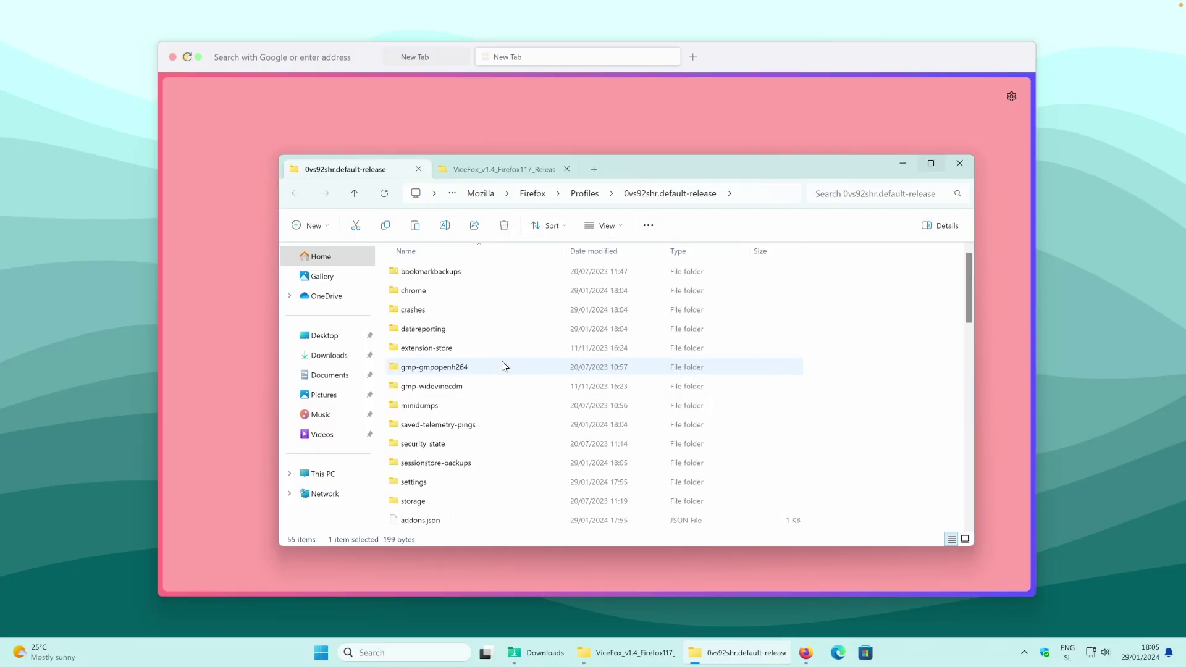
{"action": "left_click", "coordinate": [429, 289]}
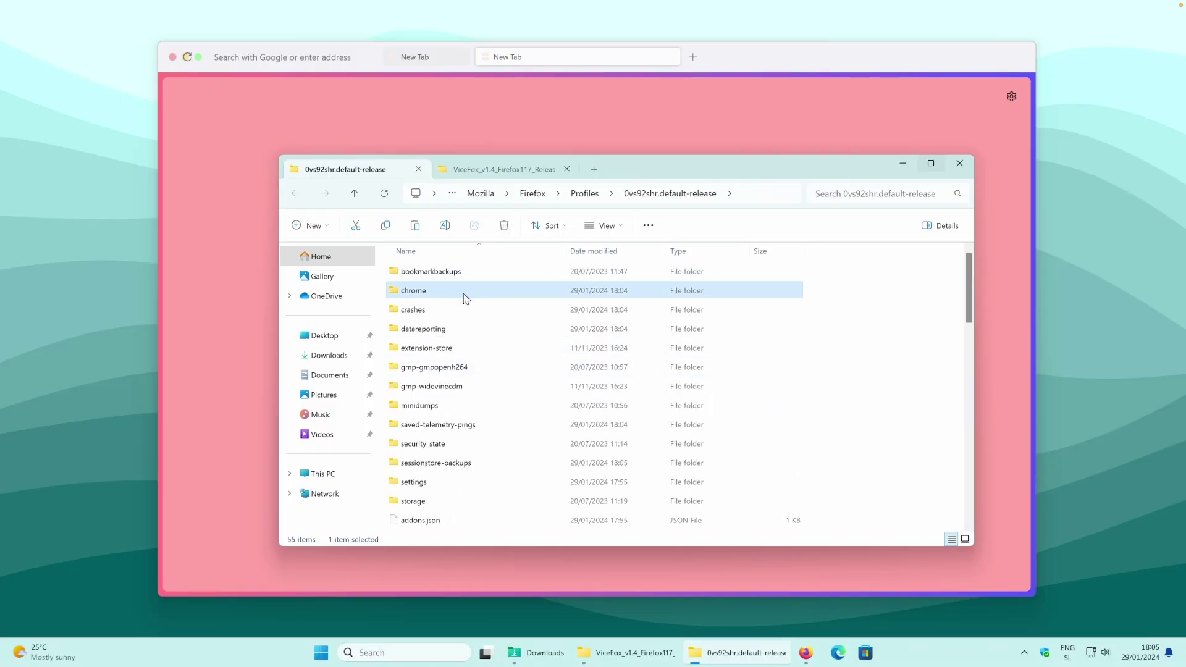
{"action": "left_click", "coordinate": [504, 229]}
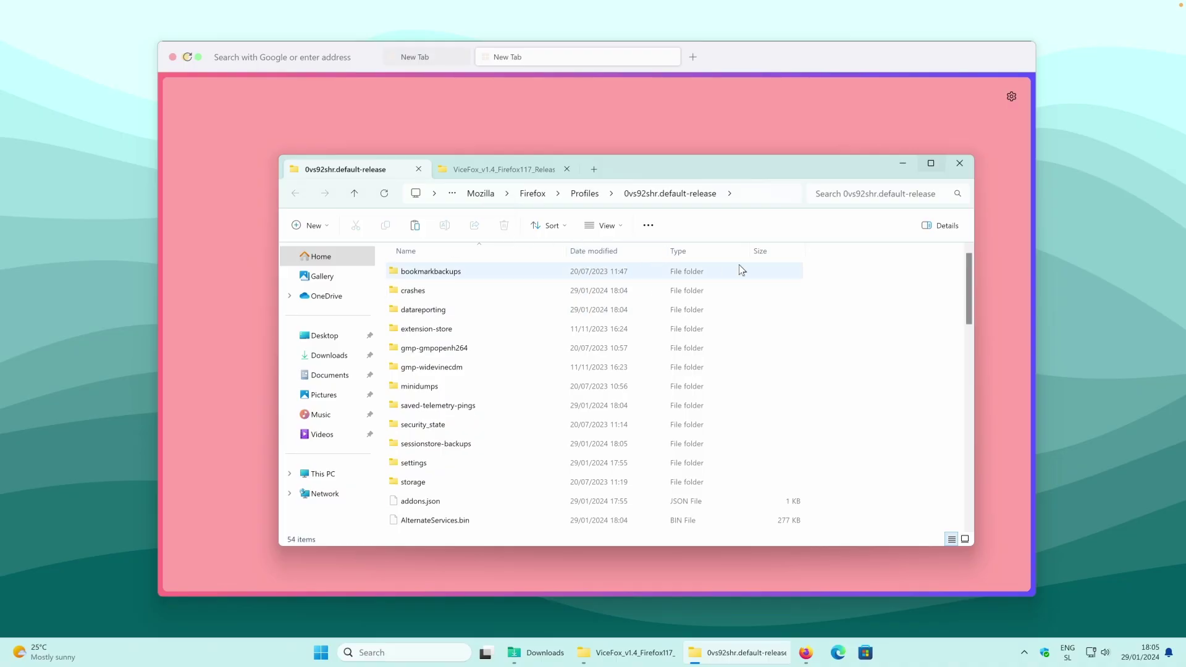
Close and relaunch Firefox so it starts without the ViceFox theme
{"action": "left_click", "coordinate": [173, 76]}
{"action": "left_click", "coordinate": [175, 58]}
{"action": "left_click", "coordinate": [810, 652]}
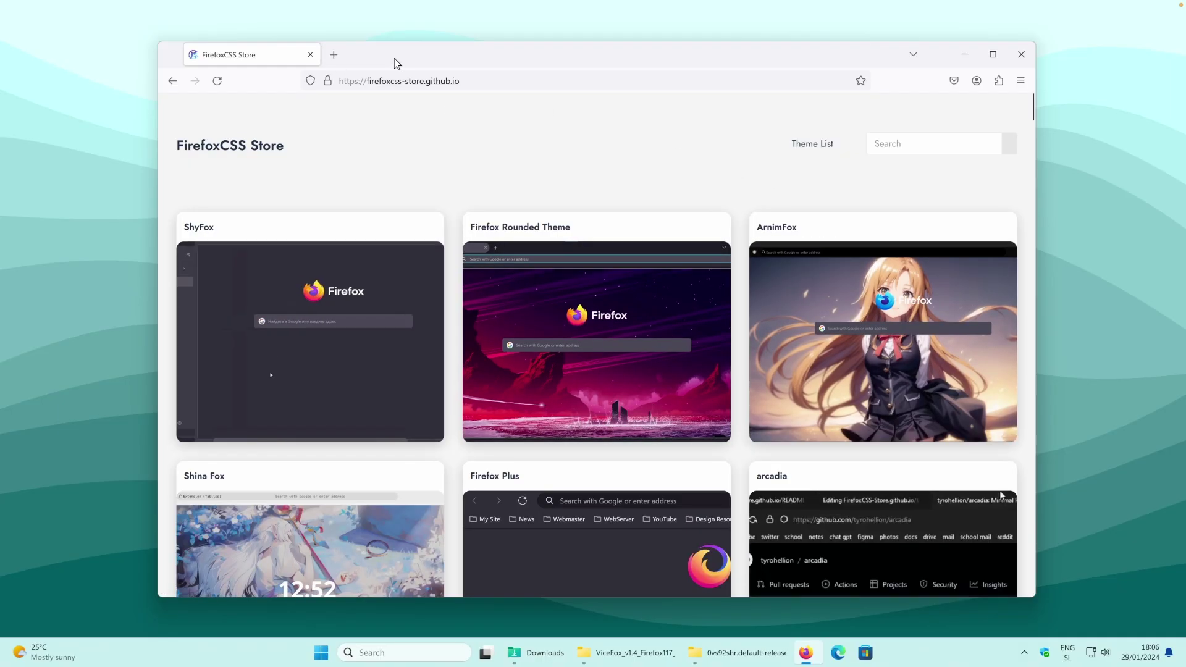
Search the store for 'safari', leaving WhiteSur Safari style, Firefox 'Safari 15' Theme and ViceFox
{"action": "scroll", "coordinate": [456, 180], "scroll_direction": "down", "scroll_amount": 3}
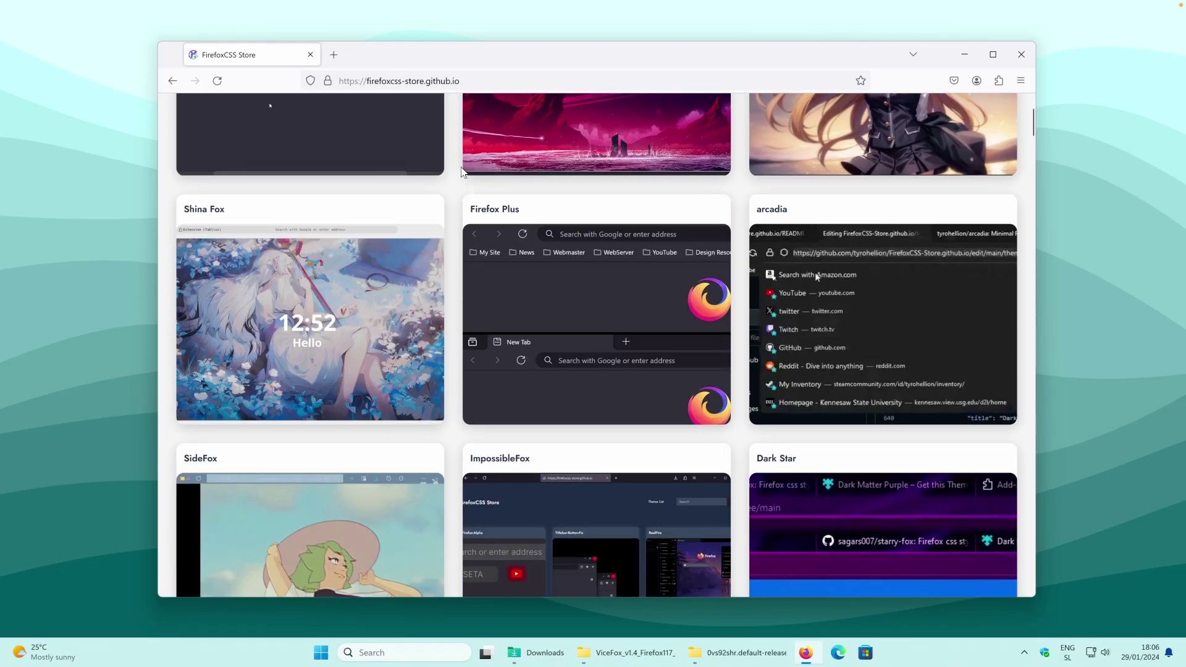
{"action": "scroll", "coordinate": [654, 193], "scroll_direction": "down", "scroll_amount": 3}
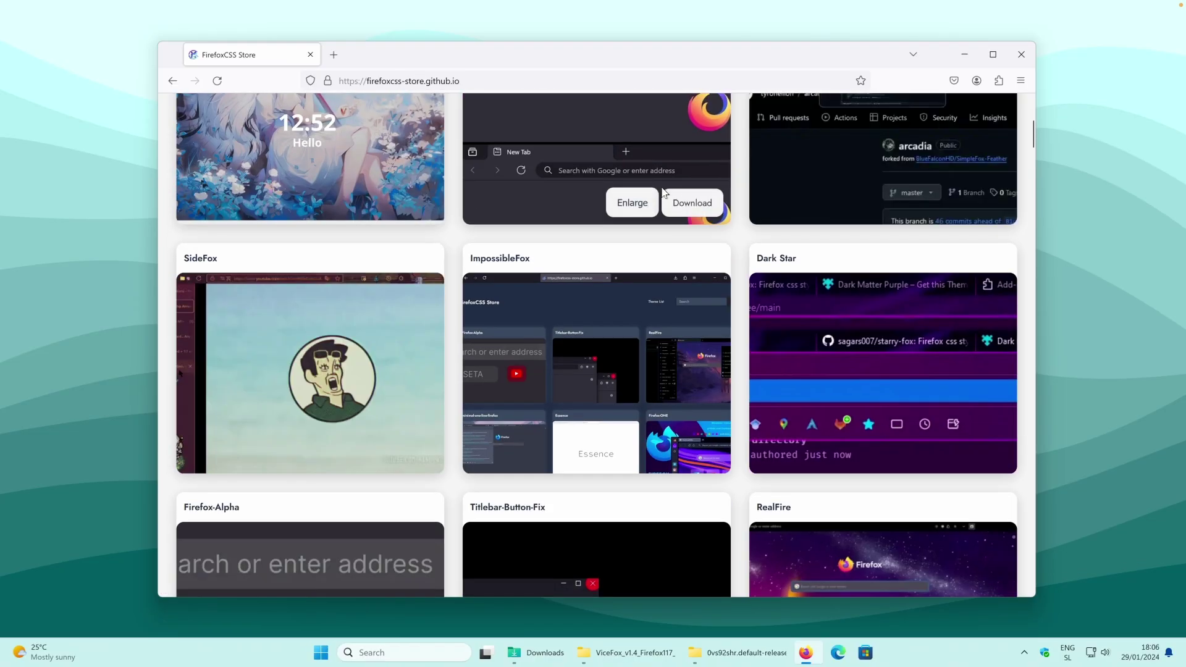
{"action": "scroll", "coordinate": [668, 195], "scroll_direction": "down", "scroll_amount": 3}
{"action": "scroll", "coordinate": [896, 247], "scroll_direction": "up", "scroll_amount": 10}
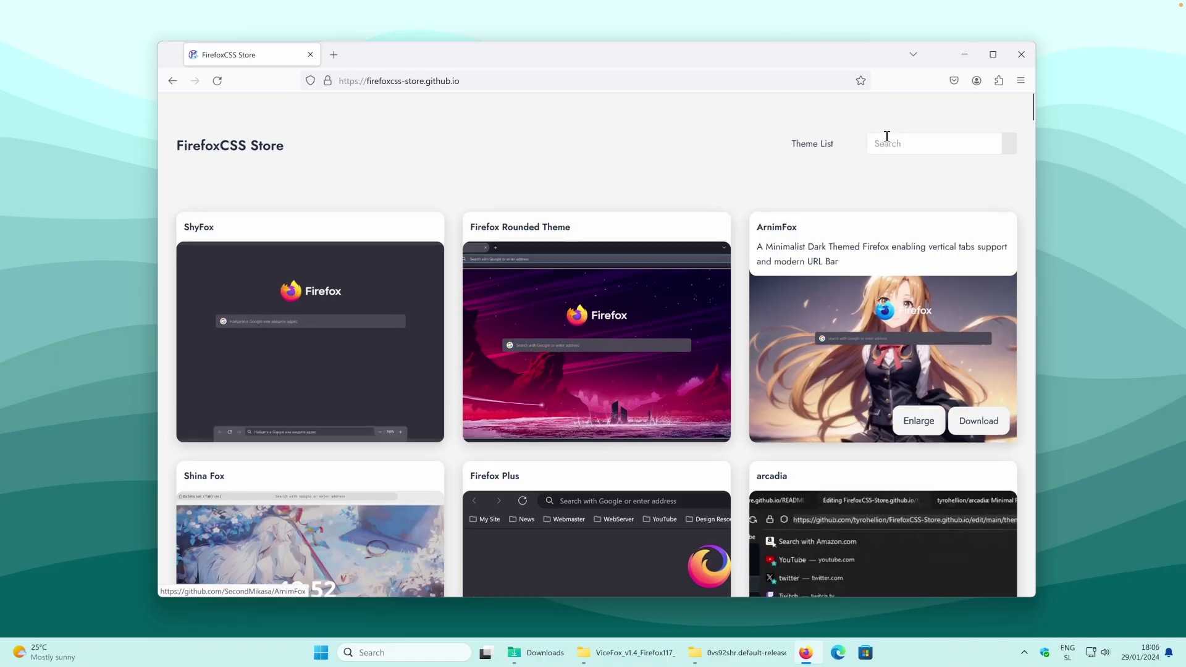
{"action": "left_click", "coordinate": [924, 147]}
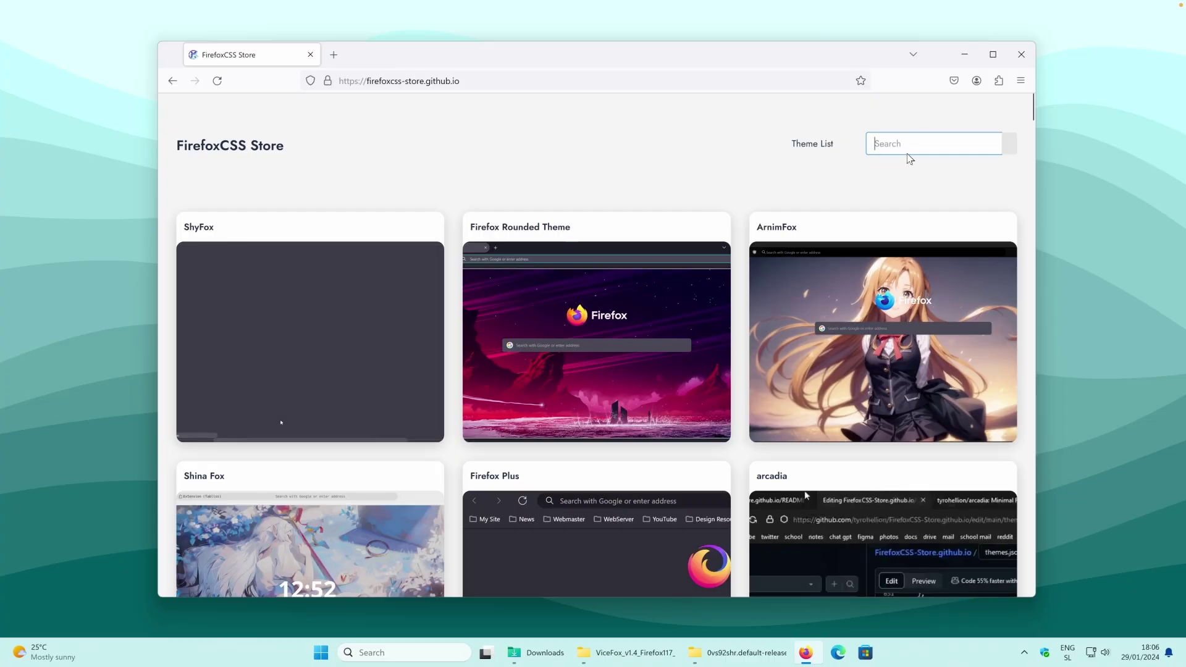
{"action": "type", "text": "safari"}
{"action": "mouse_move", "coordinate": [307, 290]}
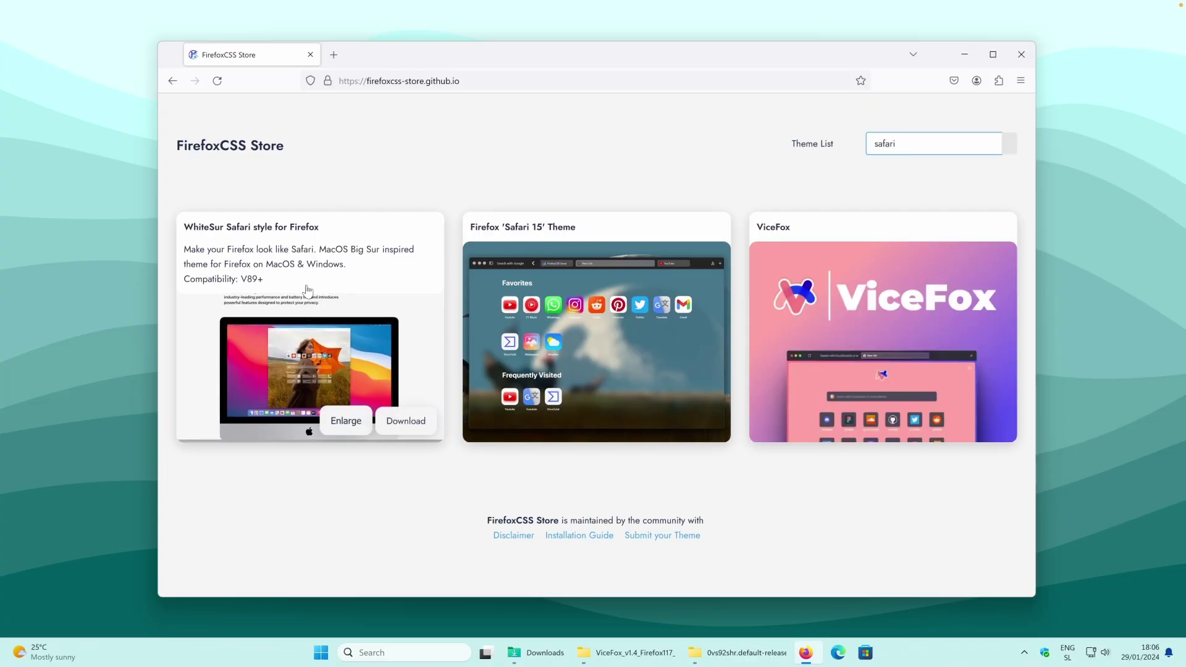
Download WhiteSurFirefoxThemeMacOS-master.zip from the theme's GitHub v1.5.4 release and show it in Downloads
{"action": "left_click", "coordinate": [278, 255]}
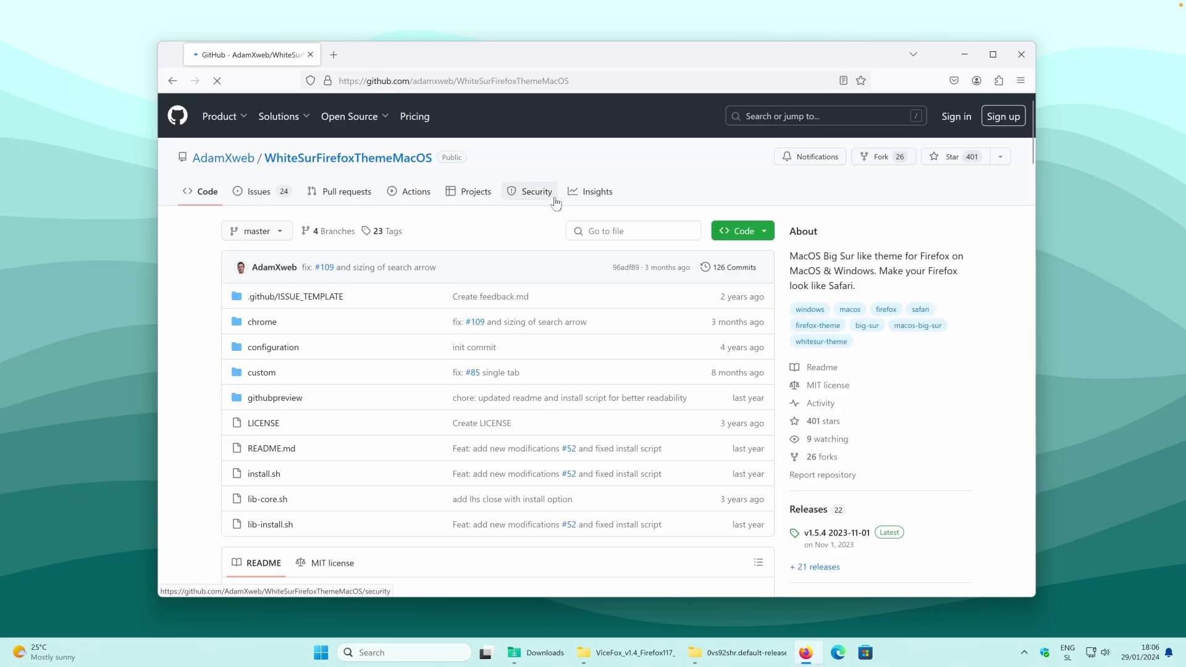
{"action": "scroll", "coordinate": [556, 202], "scroll_direction": "down", "scroll_amount": 2}
{"action": "left_click", "coordinate": [808, 376]}
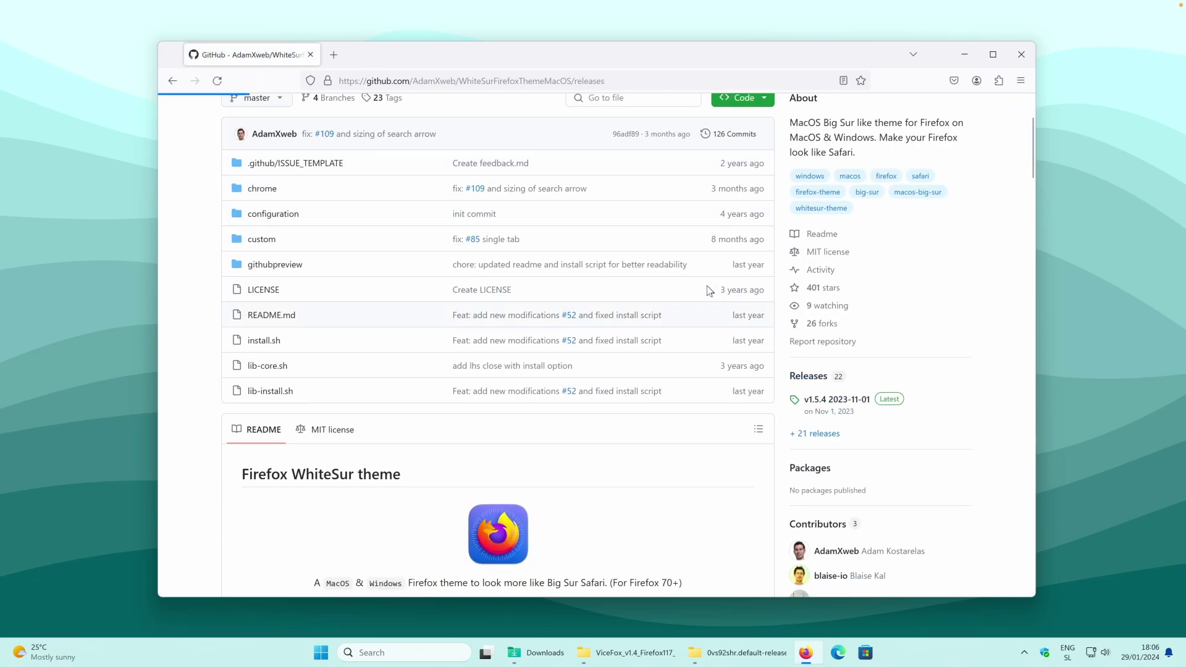
{"action": "left_click", "coordinate": [469, 324]}
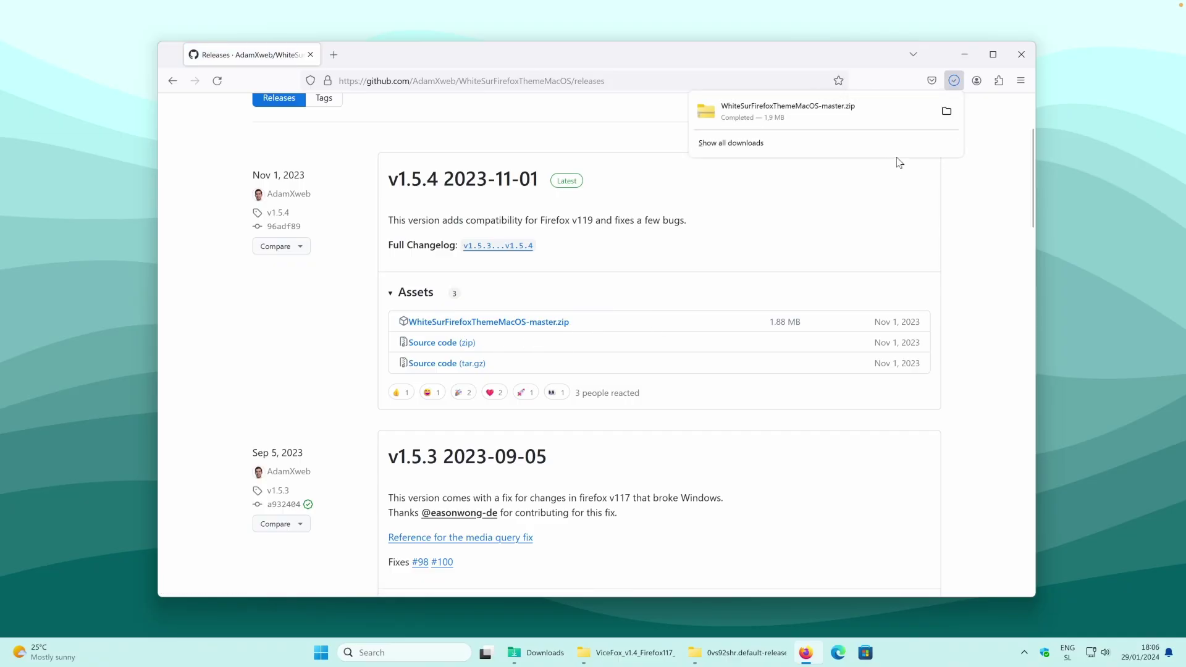
{"action": "left_click", "coordinate": [947, 111]}
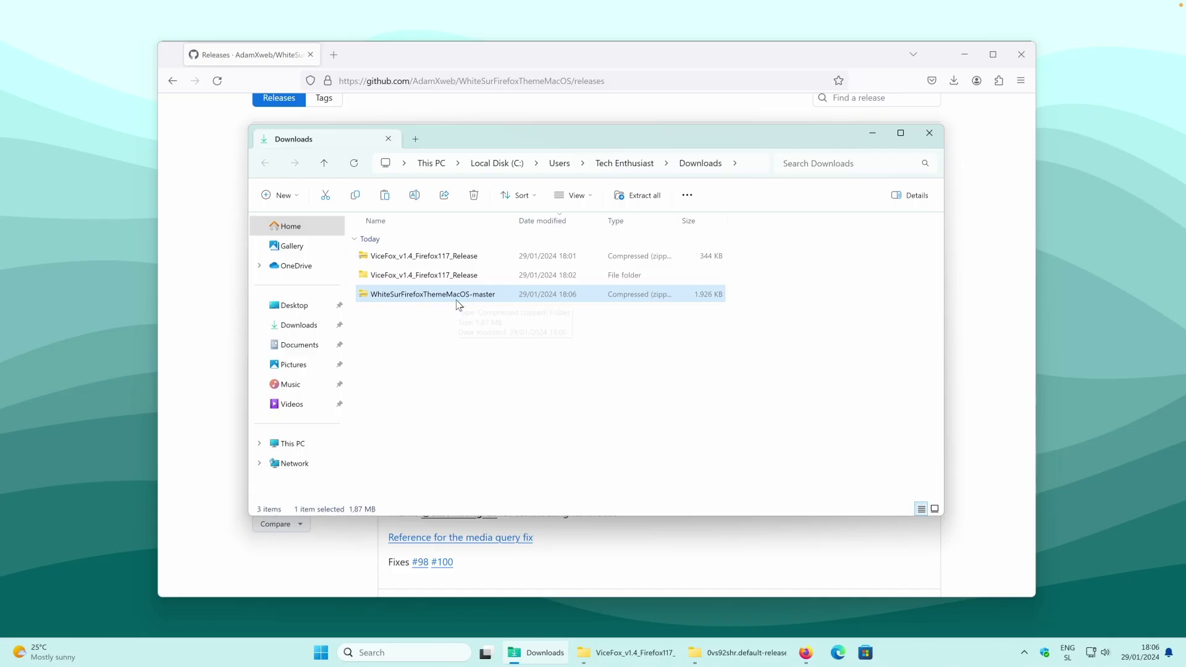
Extract the zip into a WhiteSurFirefoxThemeMacOS-master folder, then return to the repository's code page
{"action": "left_click", "coordinate": [643, 197]}
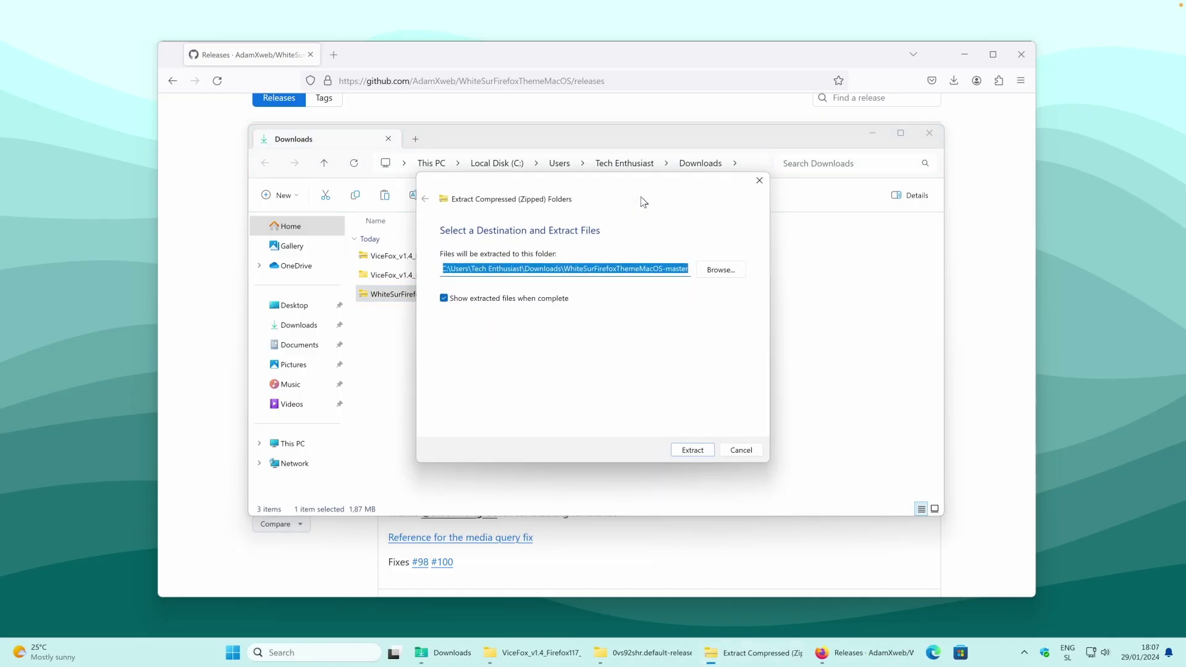
{"action": "left_click", "coordinate": [691, 452]}
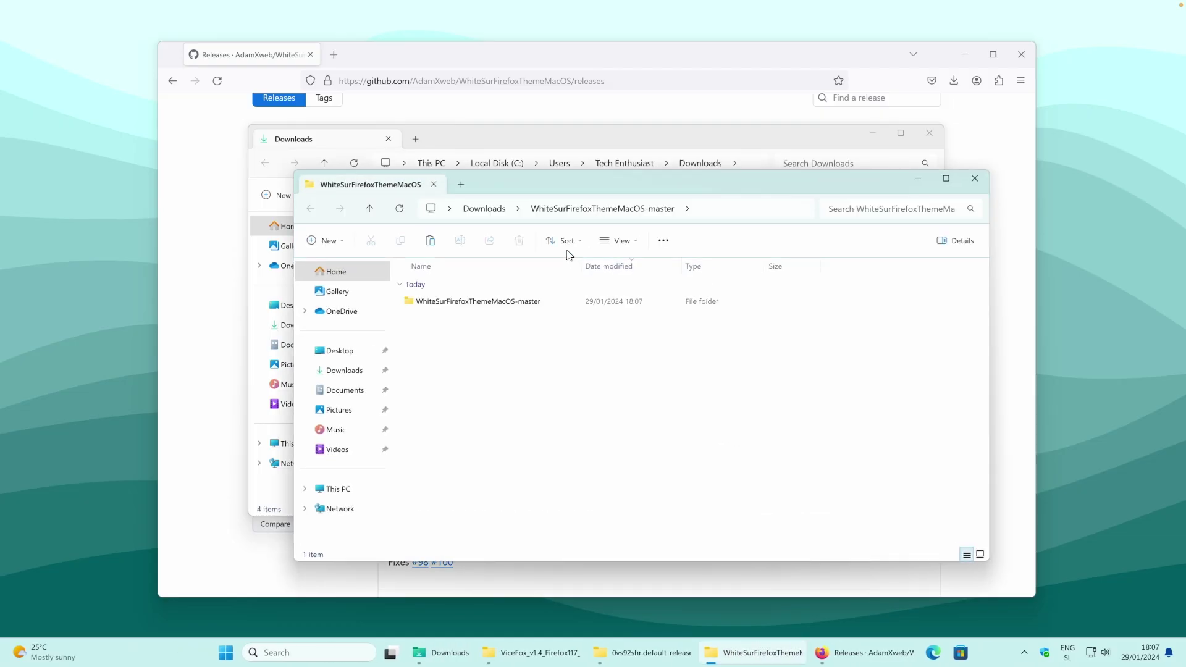
{"action": "left_click", "coordinate": [452, 62]}
{"action": "scroll", "coordinate": [510, 207], "scroll_direction": "up", "scroll_amount": 3}
{"action": "left_click", "coordinate": [358, 162]}
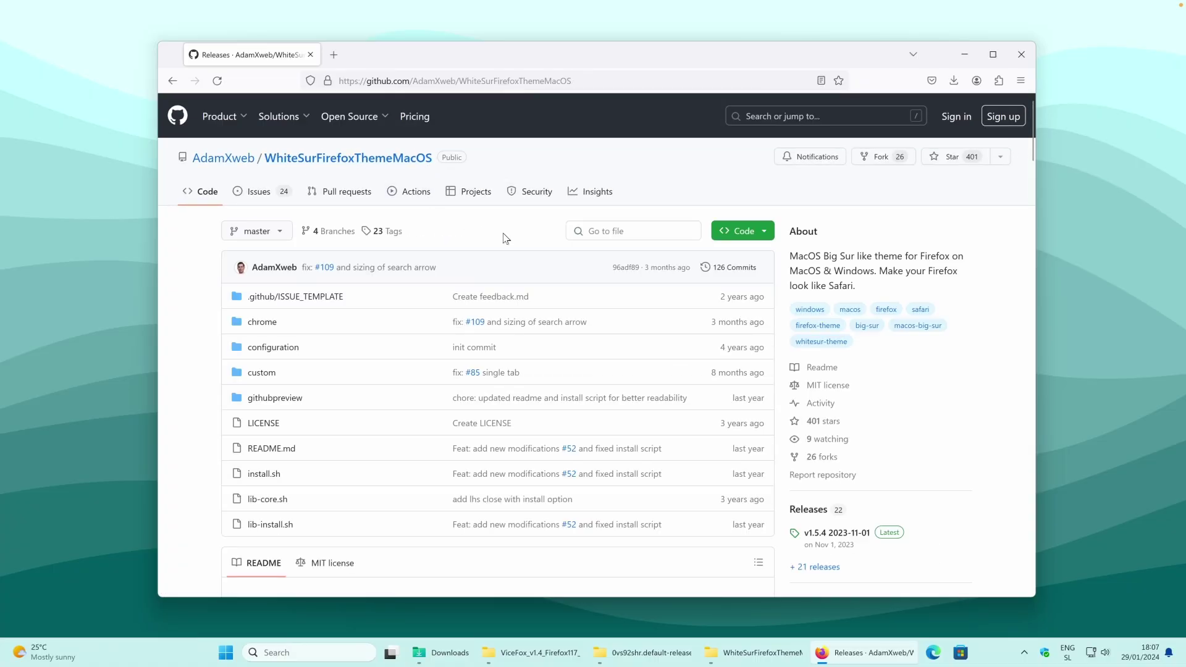
Scroll the WhiteSur README down to the 'Manual installation (MacOS & Windows)' section
{"action": "scroll", "coordinate": [506, 239], "scroll_direction": "down", "scroll_amount": 15}
{"action": "scroll", "coordinate": [485, 218], "scroll_direction": "up", "scroll_amount": 4}
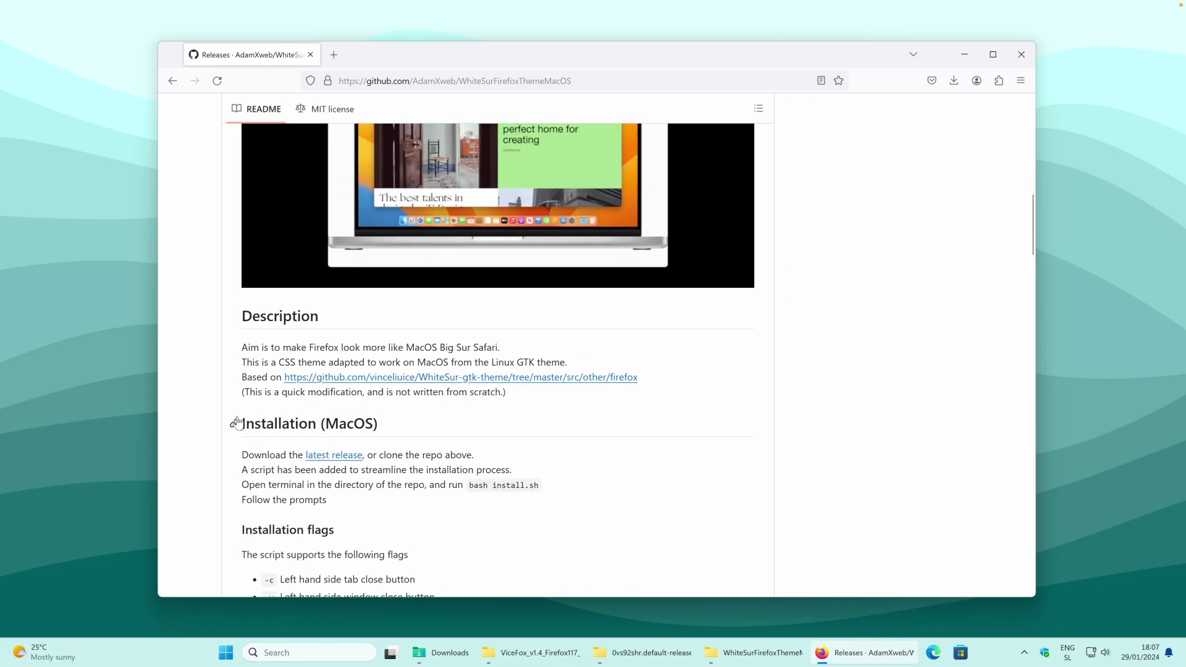
{"action": "scroll", "coordinate": [450, 347], "scroll_direction": "down", "scroll_amount": 7}
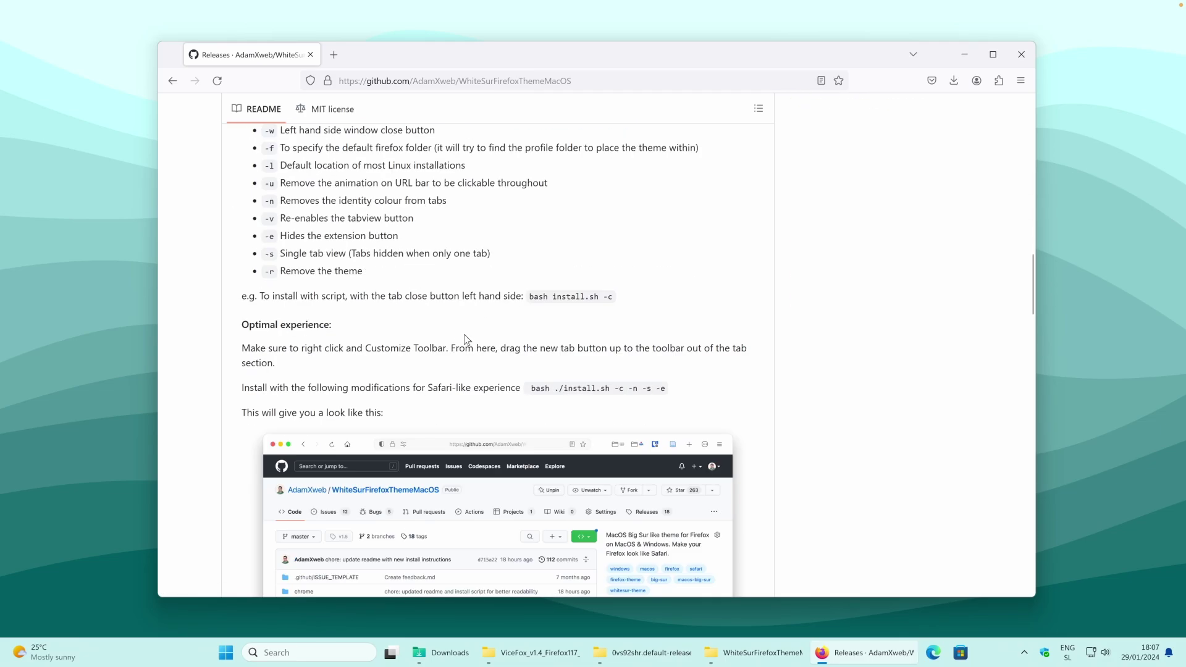
{"action": "scroll", "coordinate": [469, 333], "scroll_direction": "down", "scroll_amount": 6}
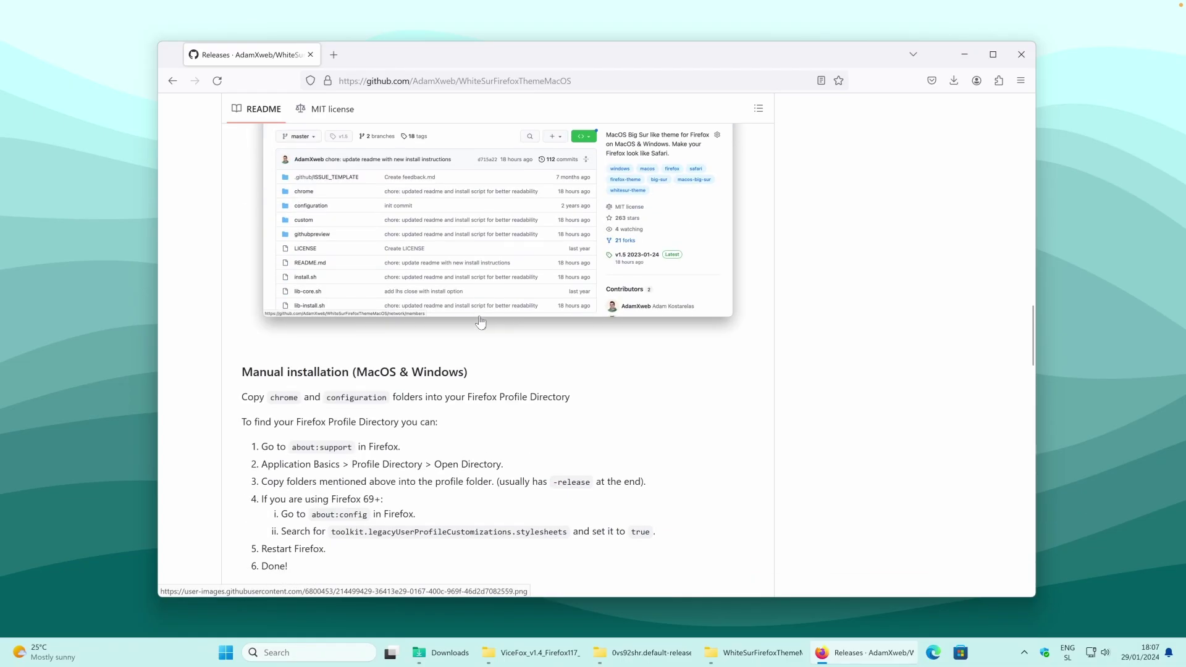
{"action": "scroll", "coordinate": [481, 322], "scroll_direction": "down", "scroll_amount": 3}
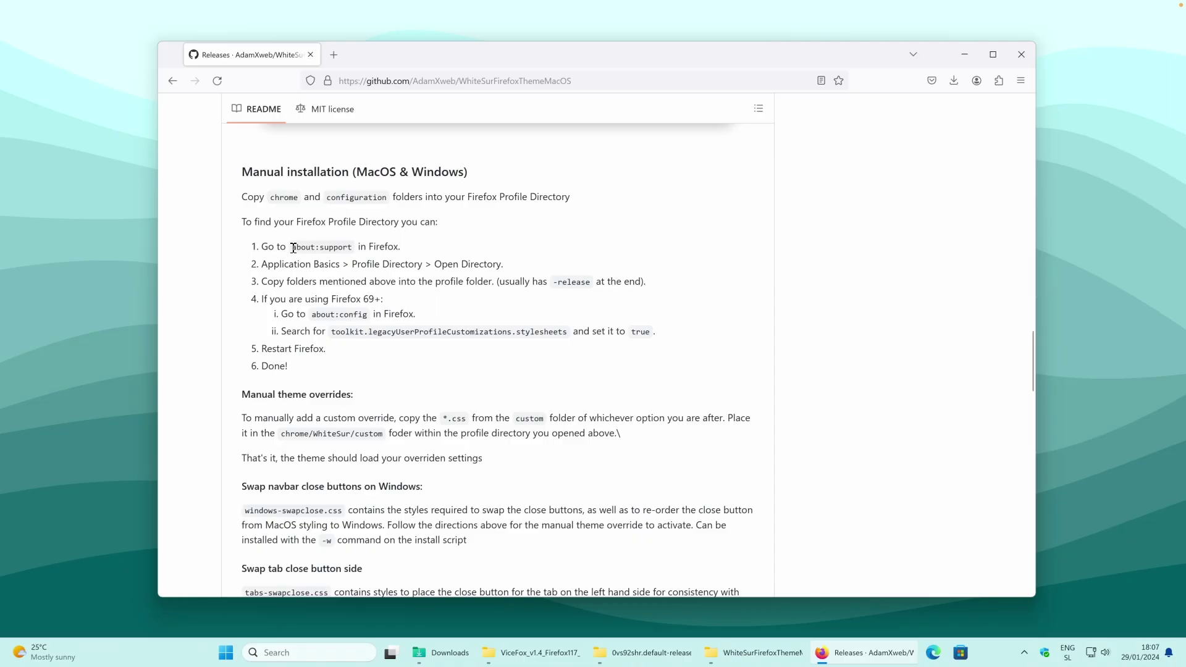
Copy about:support from the README and load it in a new tab
{"action": "left_click_drag", "start_coordinate": [292, 248], "coordinate": [355, 249]}
{"action": "key", "text": "ctrl+c"}
{"action": "left_click", "coordinate": [334, 54]}
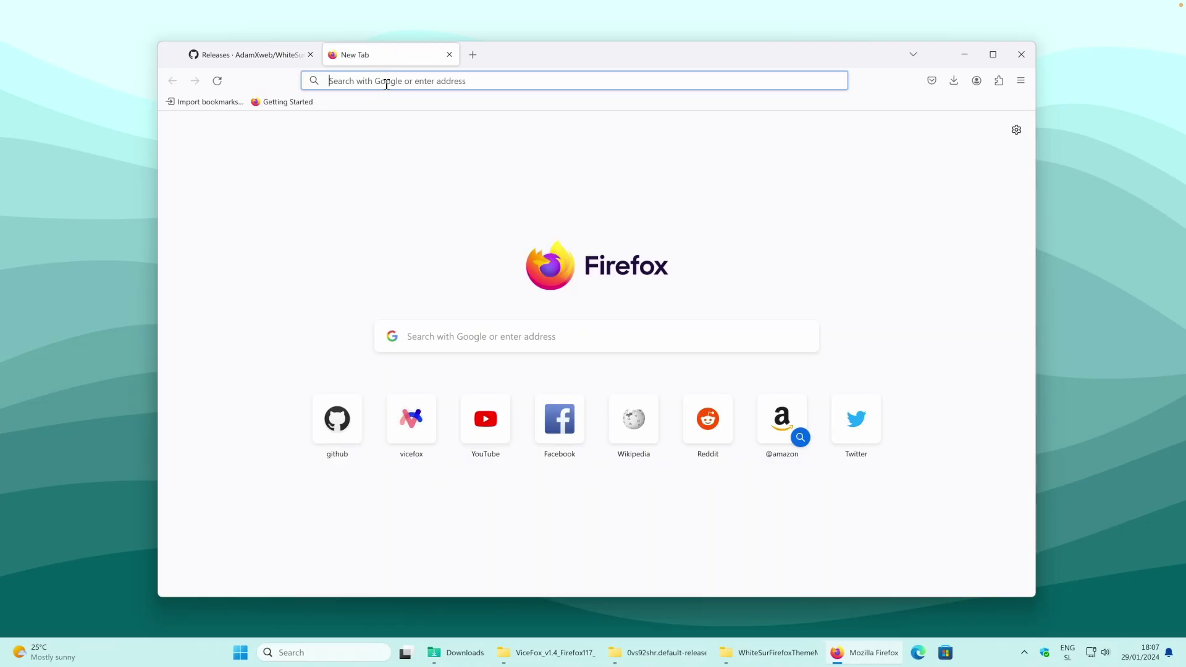
{"action": "key", "text": "ctrl+v"}
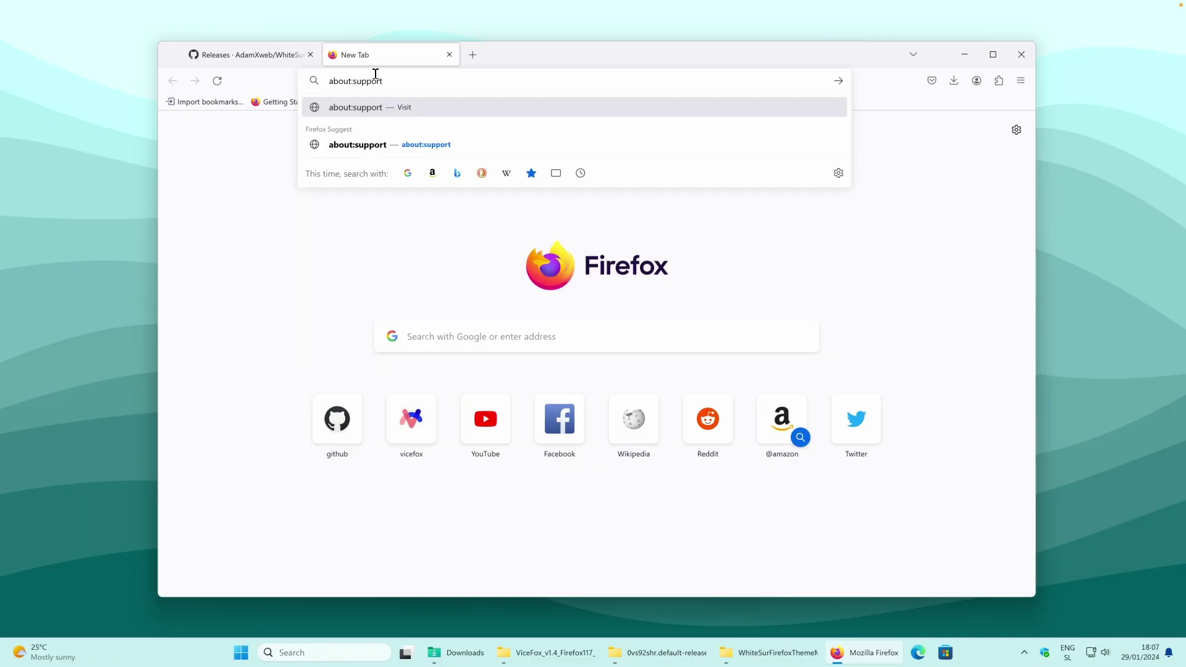
{"action": "key", "text": "Return"}
Open the 0vs92shr.default-release profile folder in File Explorer from the Profile Folder row
{"action": "scroll", "coordinate": [403, 247], "scroll_direction": "down", "scroll_amount": 3}
{"action": "key", "text": "ctrl+shift+Tab"}
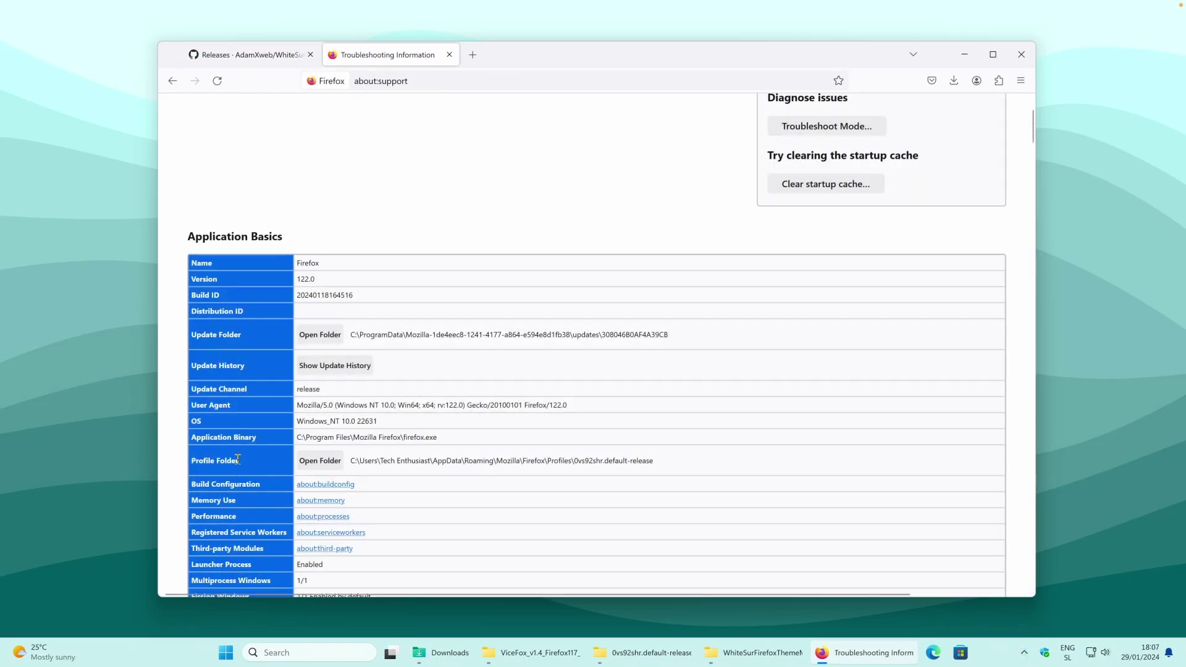
{"action": "left_click_drag", "start_coordinate": [238, 460], "coordinate": [174, 465]}
{"action": "left_click", "coordinate": [320, 460]}
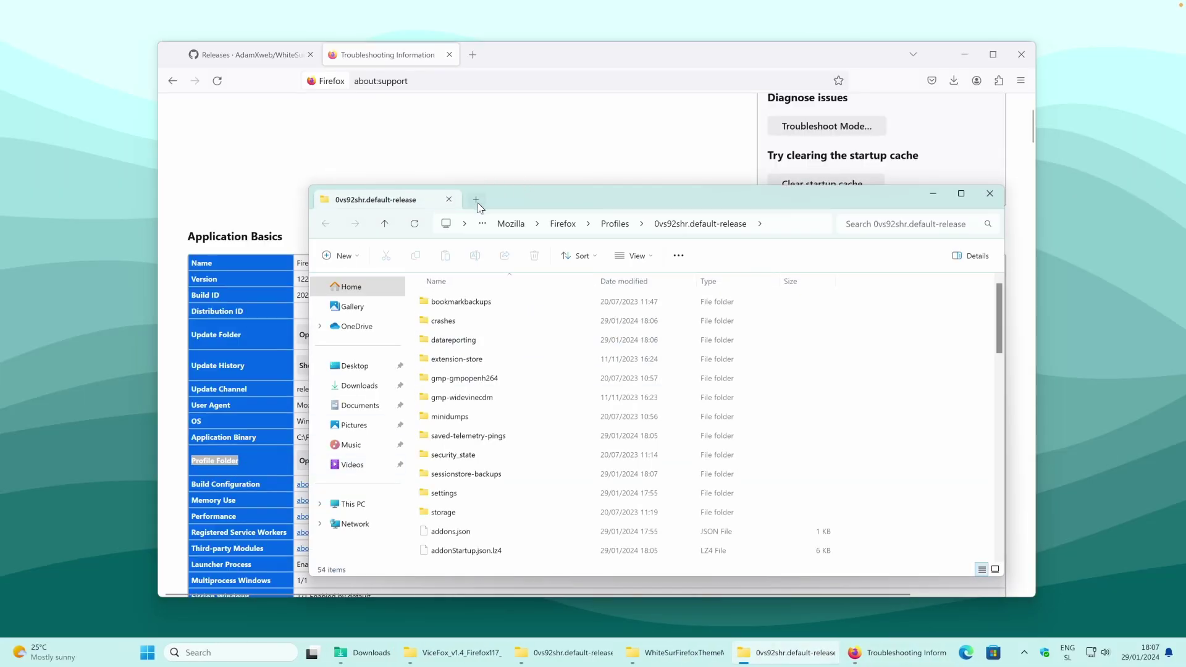
Open the extracted WhiteSurFirefoxThemeMacOS-master folder and recheck the README's installation steps
{"action": "left_click", "coordinate": [475, 199]}
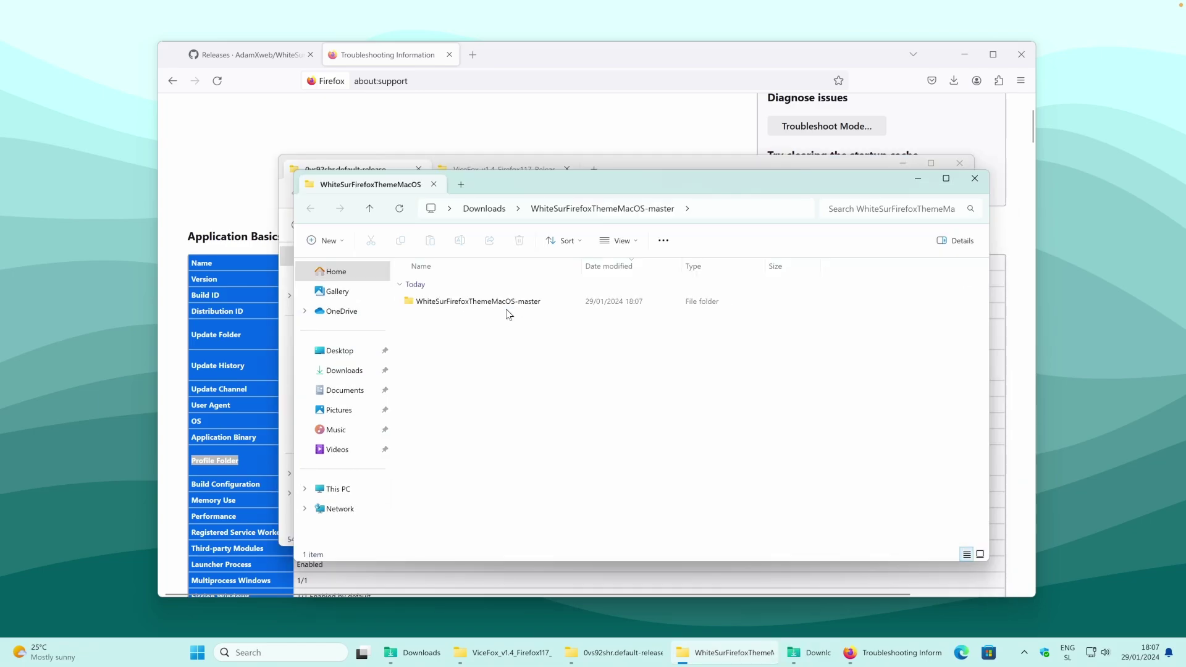
{"action": "double_click", "coordinate": [504, 303]}
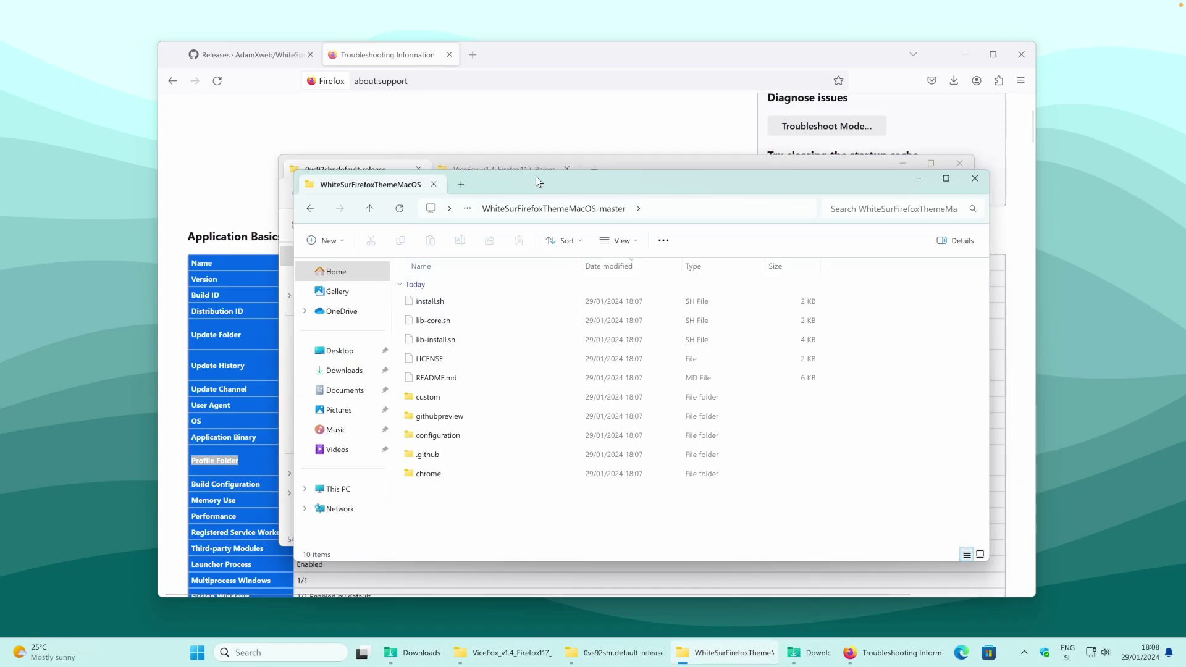
{"action": "left_click", "coordinate": [247, 54]}
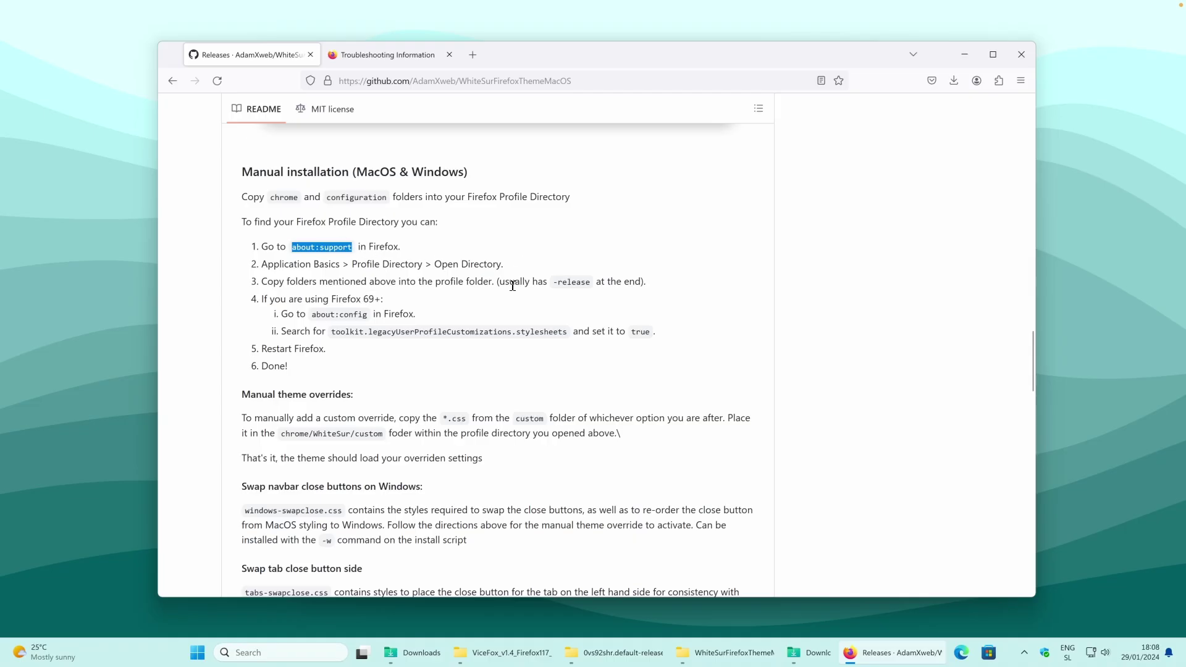
{"action": "scroll", "coordinate": [338, 305], "scroll_direction": "up", "scroll_amount": 1}
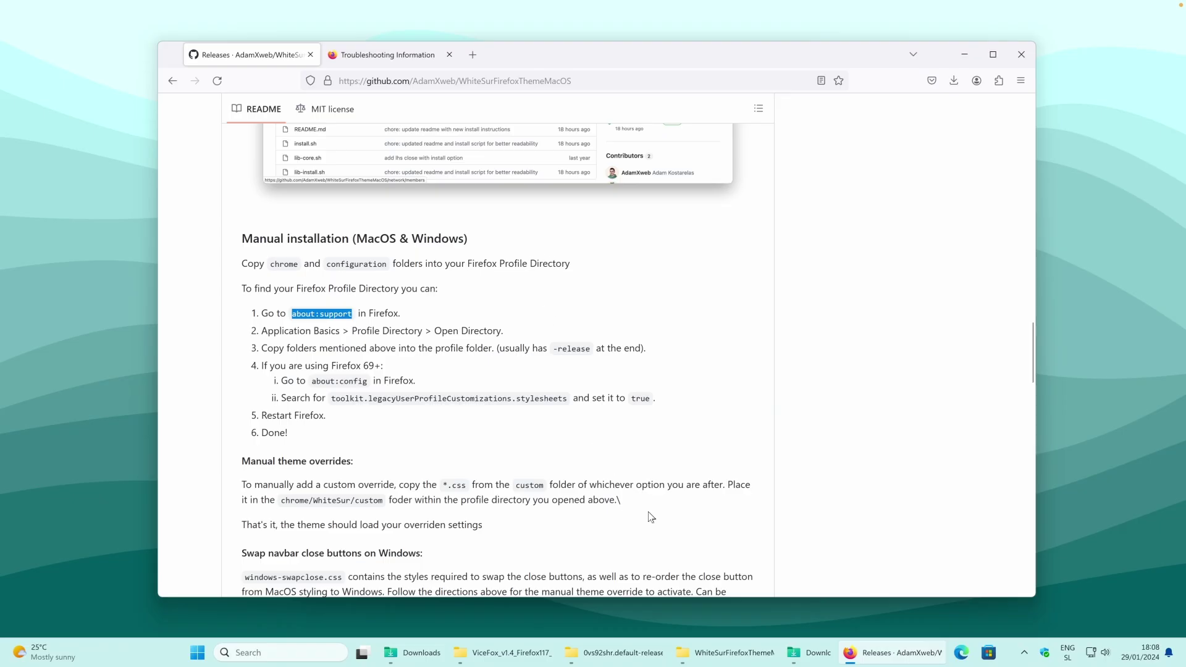
{"action": "left_click", "coordinate": [726, 654]}
Copy the chrome folder for the 0vs92shr.default-release profile folder
{"action": "right_click", "coordinate": [449, 482]}
{"action": "left_click", "coordinate": [487, 490]}
{"action": "left_click", "coordinate": [618, 653]}
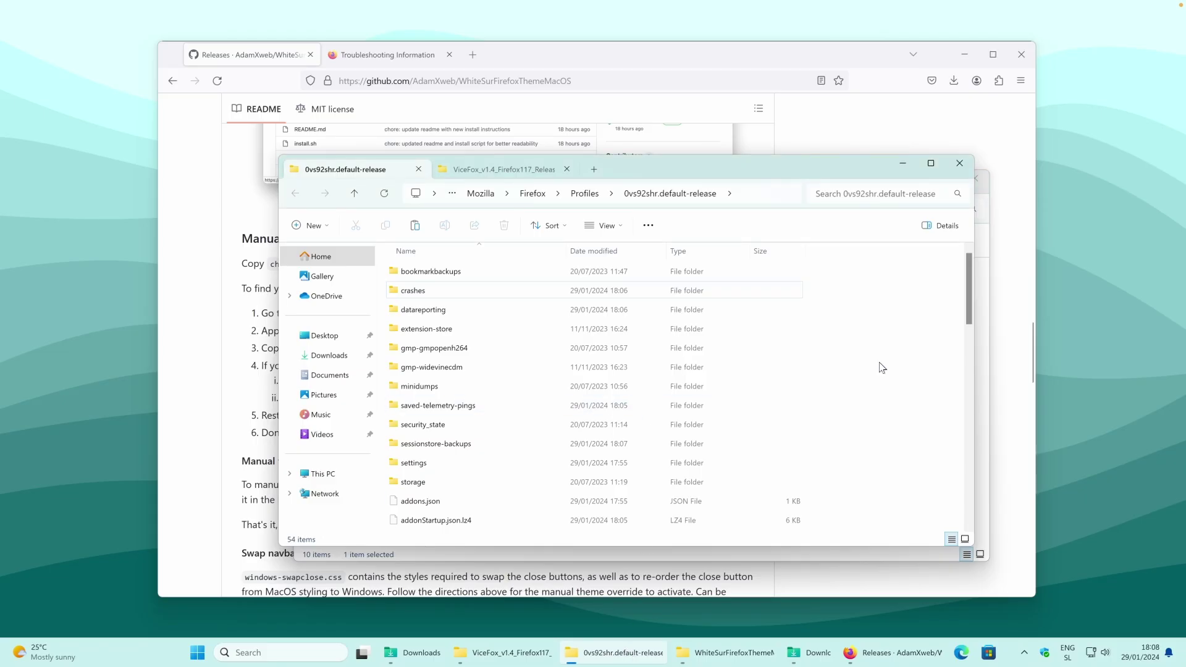
{"action": "scroll", "coordinate": [752, 405], "scroll_direction": "down", "scroll_amount": 15}
{"action": "key", "text": "alt+Tab"}
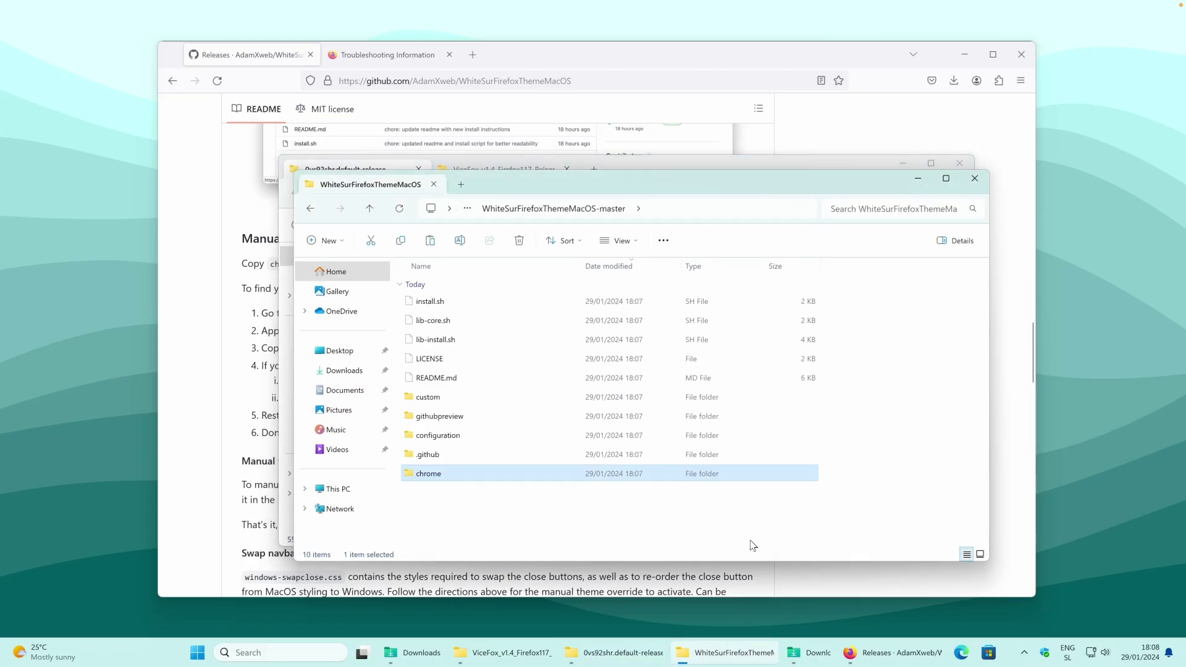
Copy the configuration folder and paste it into the profile folder
{"action": "left_click", "coordinate": [465, 439]}
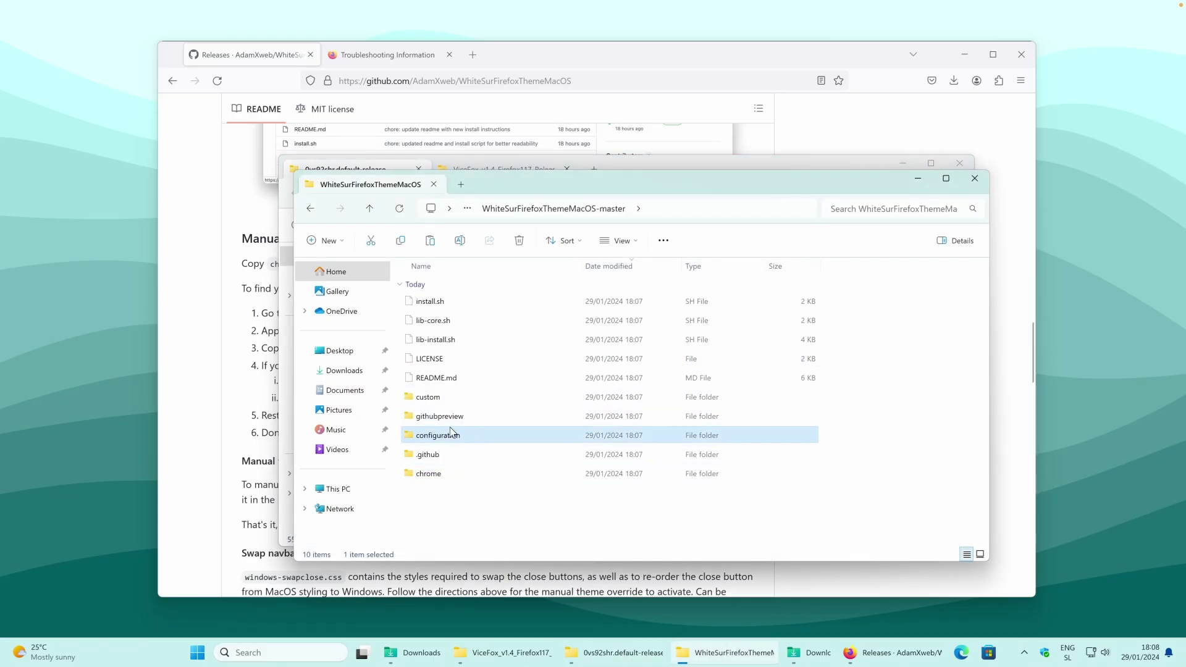
{"action": "right_click", "coordinate": [458, 440]}
{"action": "left_click", "coordinate": [497, 451]}
{"action": "left_click", "coordinate": [615, 652]}
{"action": "right_click", "coordinate": [857, 362]}
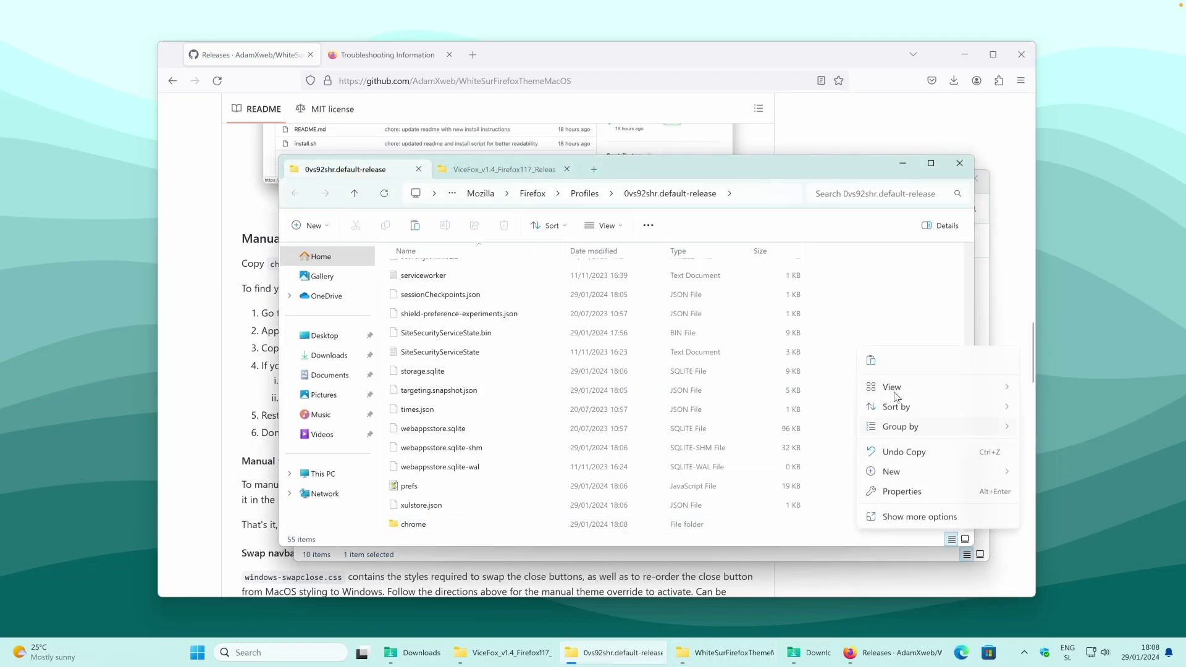
{"action": "left_click", "coordinate": [872, 361]}
{"action": "left_click", "coordinate": [271, 345]}
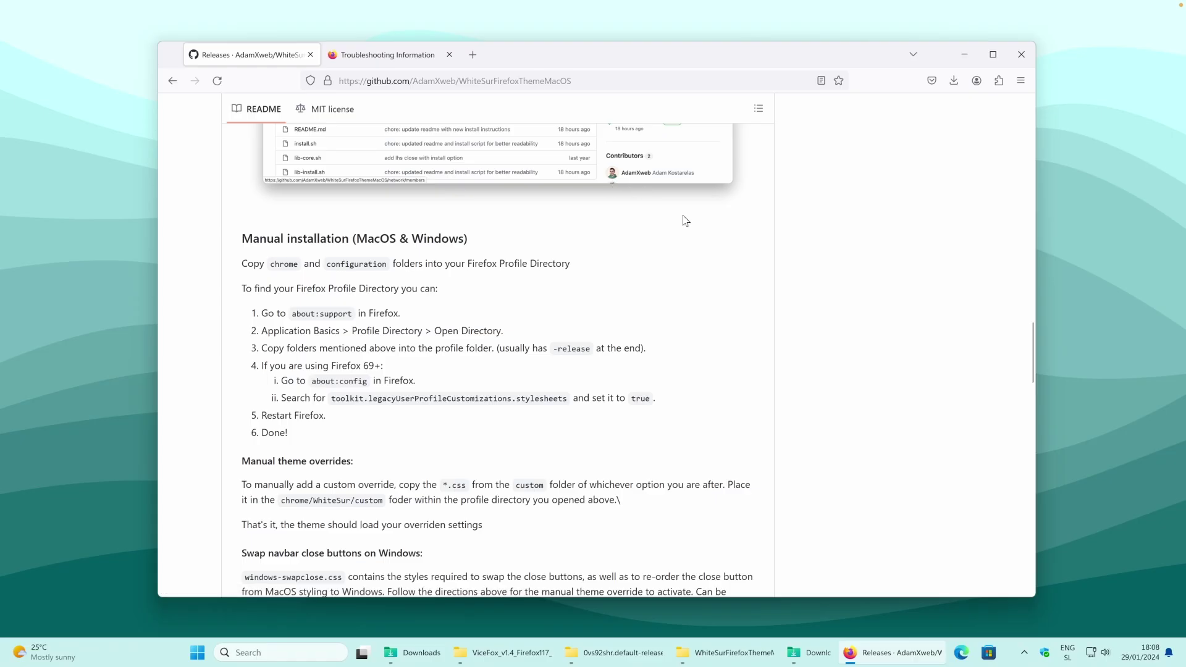
{"action": "left_click", "coordinate": [1022, 84]}
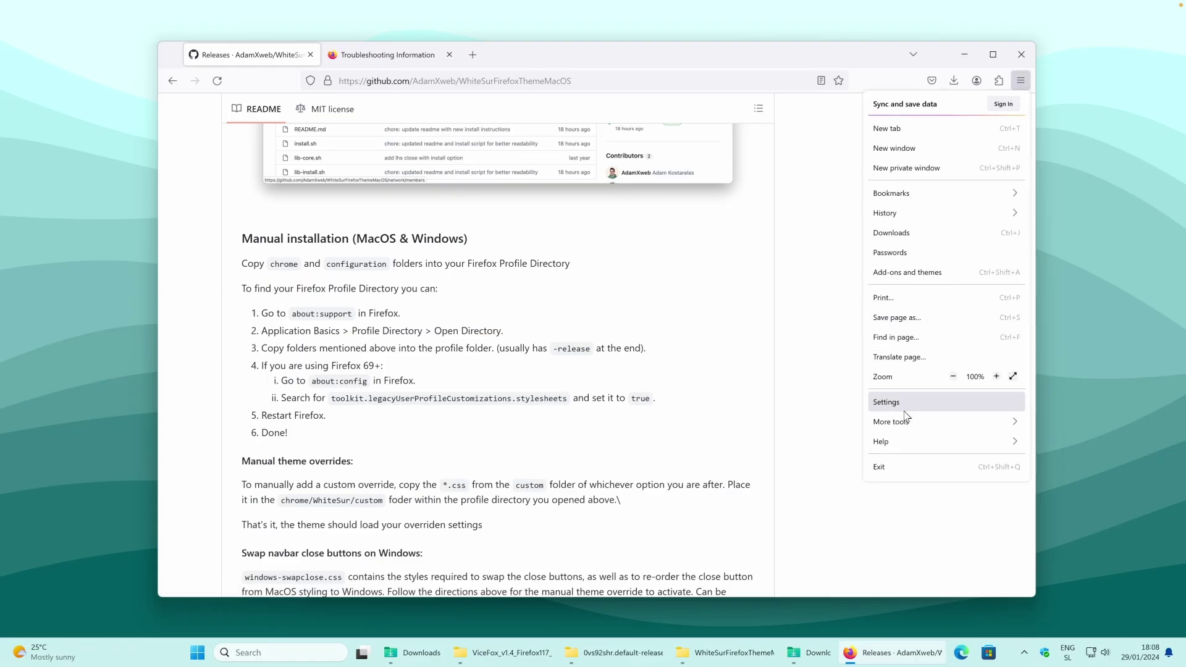
{"action": "left_click", "coordinate": [905, 443]}
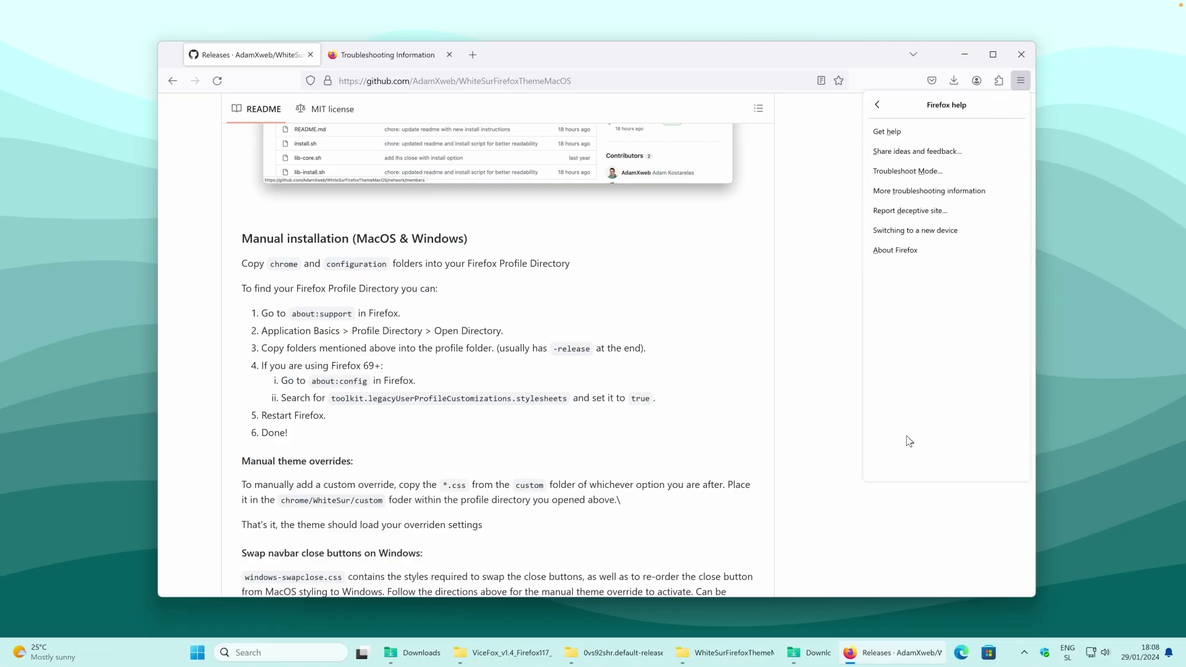
{"action": "left_click", "coordinate": [904, 258]}
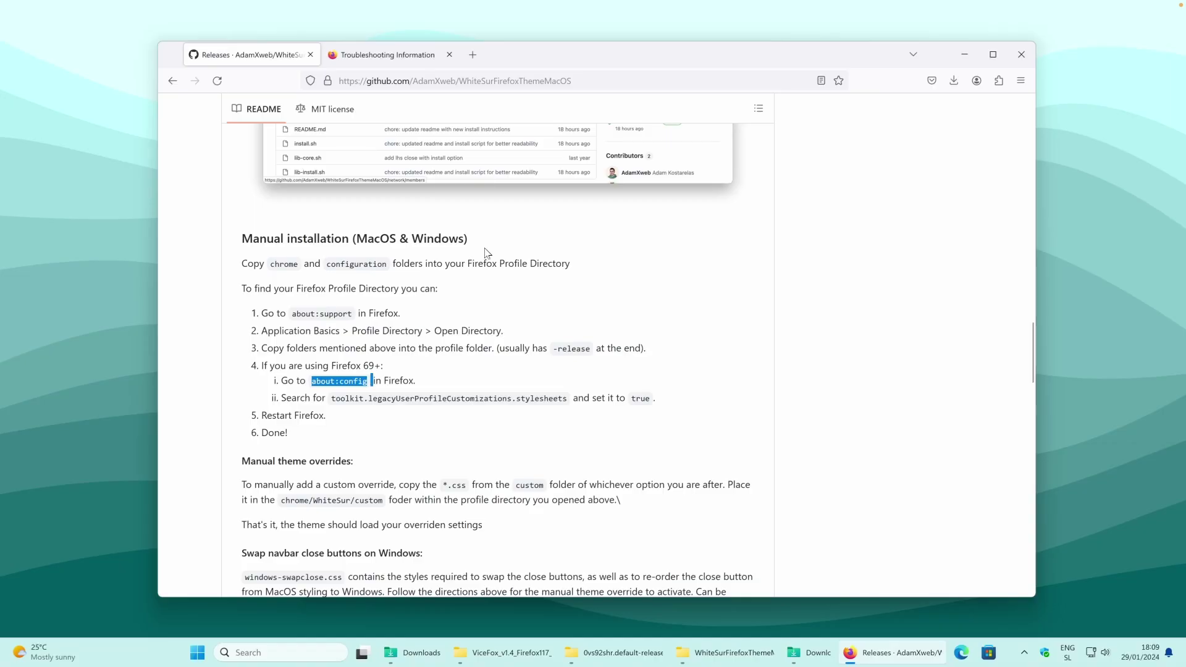
Open about:config in a new tab and accept the risk warning
{"action": "left_click", "coordinate": [473, 55]}
{"action": "key", "text": "ctrl+v"}
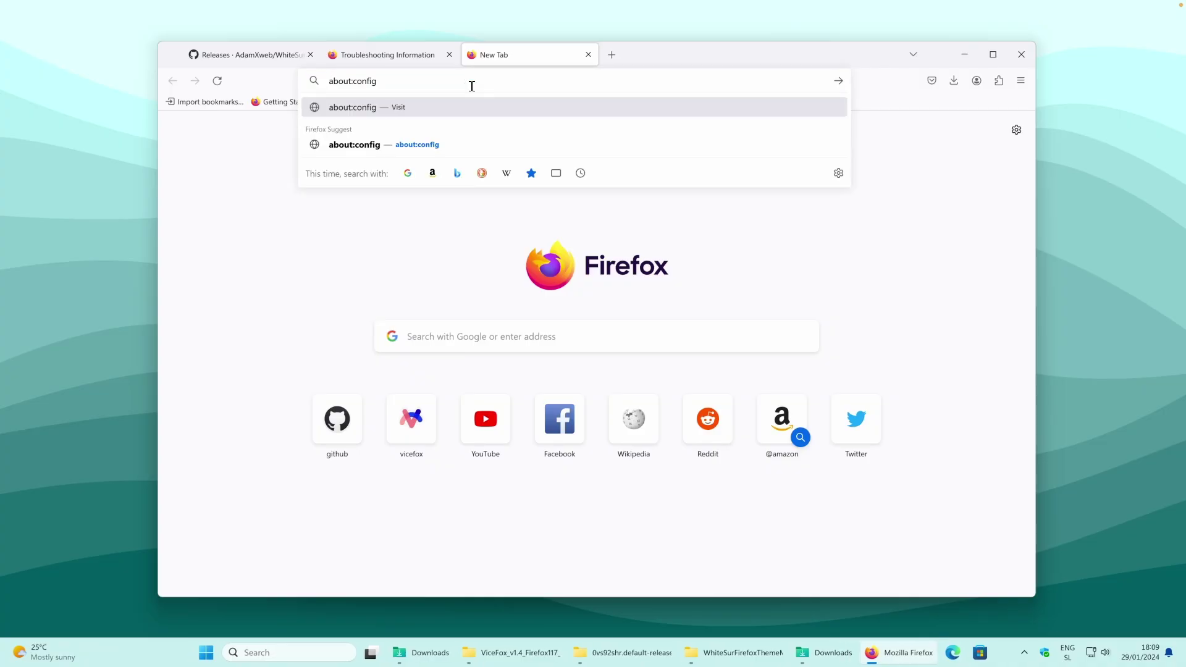
{"action": "key", "text": "Return"}
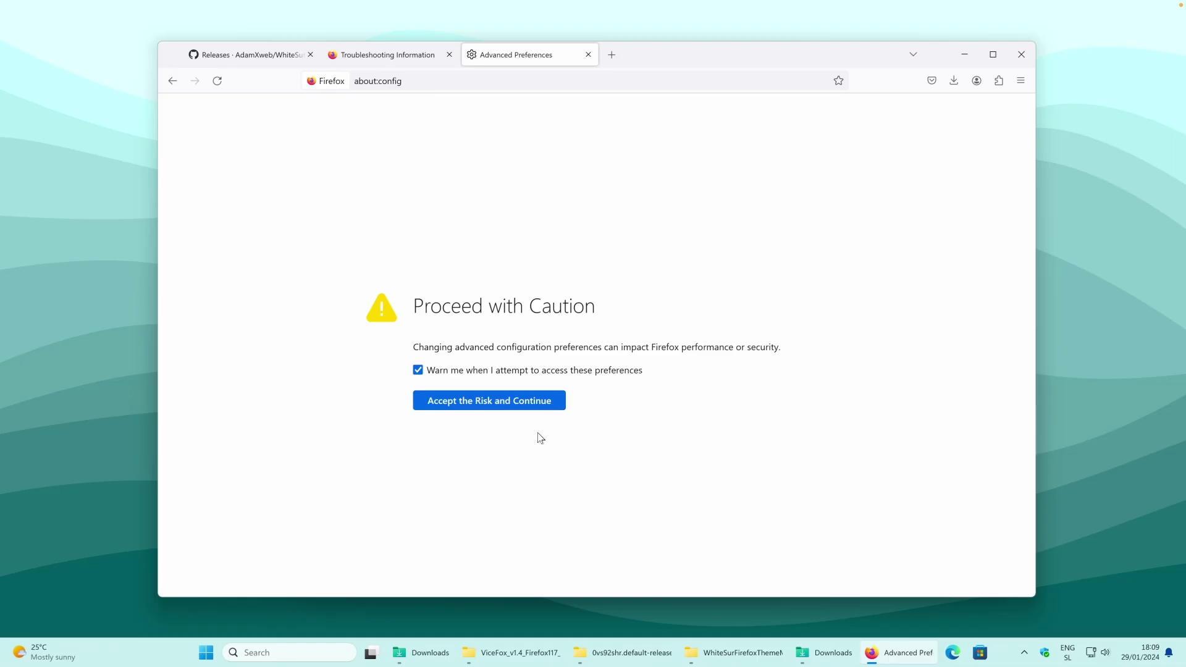
{"action": "left_click", "coordinate": [495, 403]}
Set toolkit.legacyUserProfileCustomizations.stylesheets to true, then close Firefox
{"action": "left_click", "coordinate": [210, 54]}
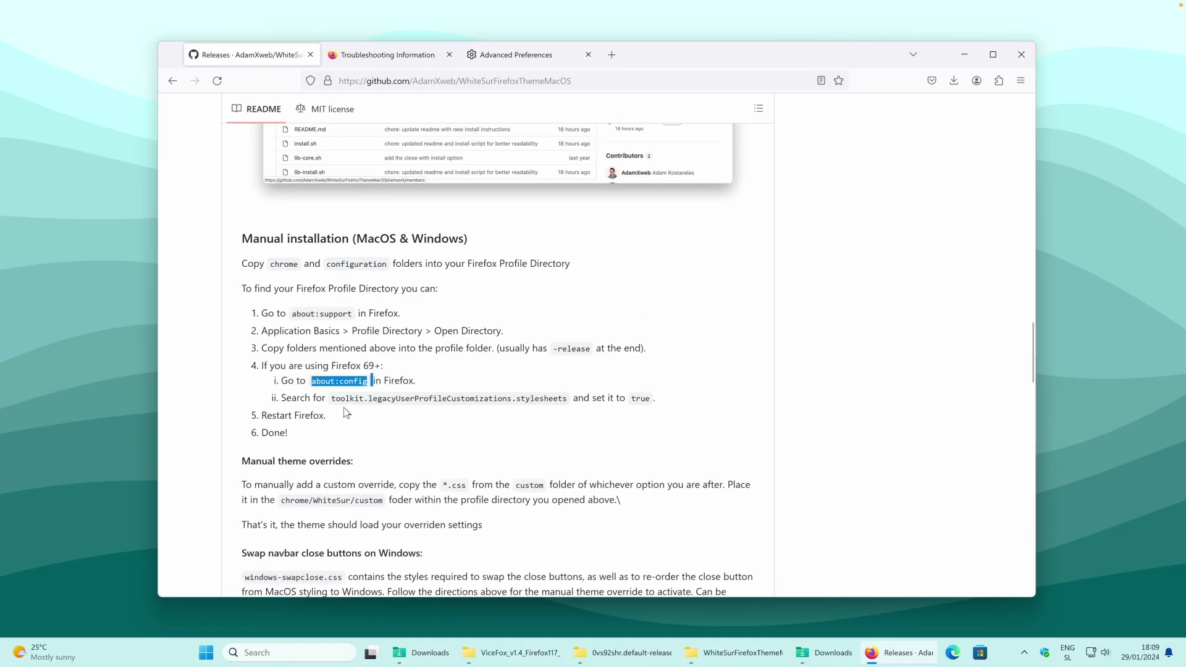
{"action": "left_click_drag", "start_coordinate": [332, 400], "coordinate": [567, 400]}
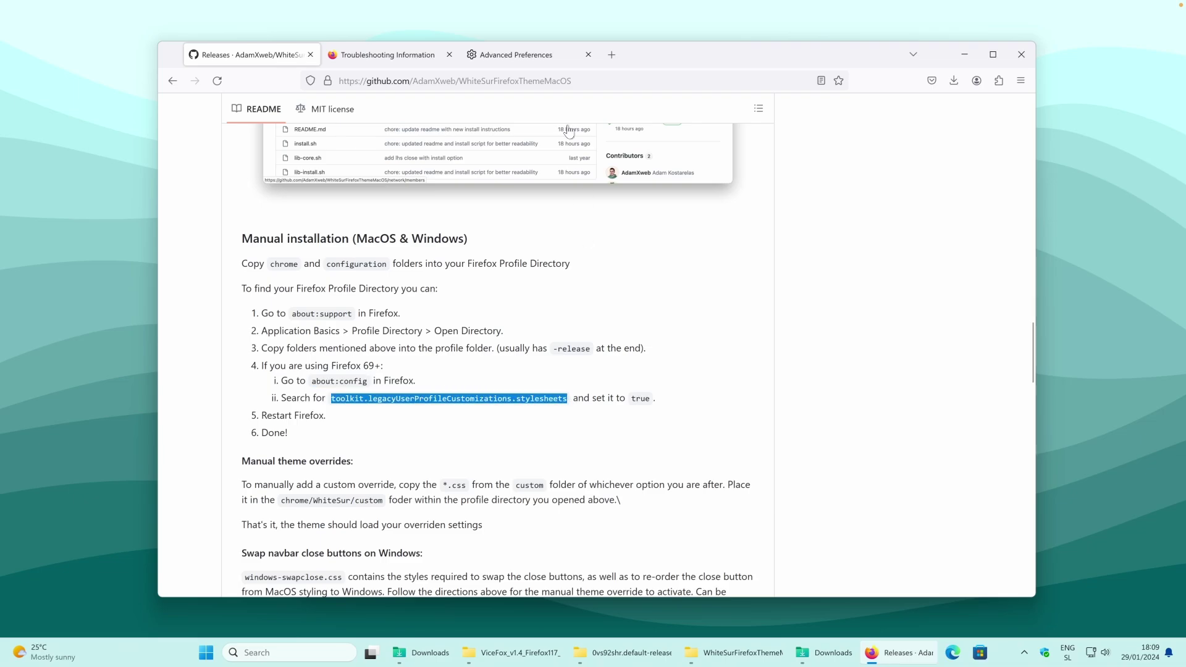
{"action": "left_click", "coordinate": [524, 54]}
{"action": "key", "text": "ctrl+v"}
{"action": "double_click", "coordinate": [581, 143]}
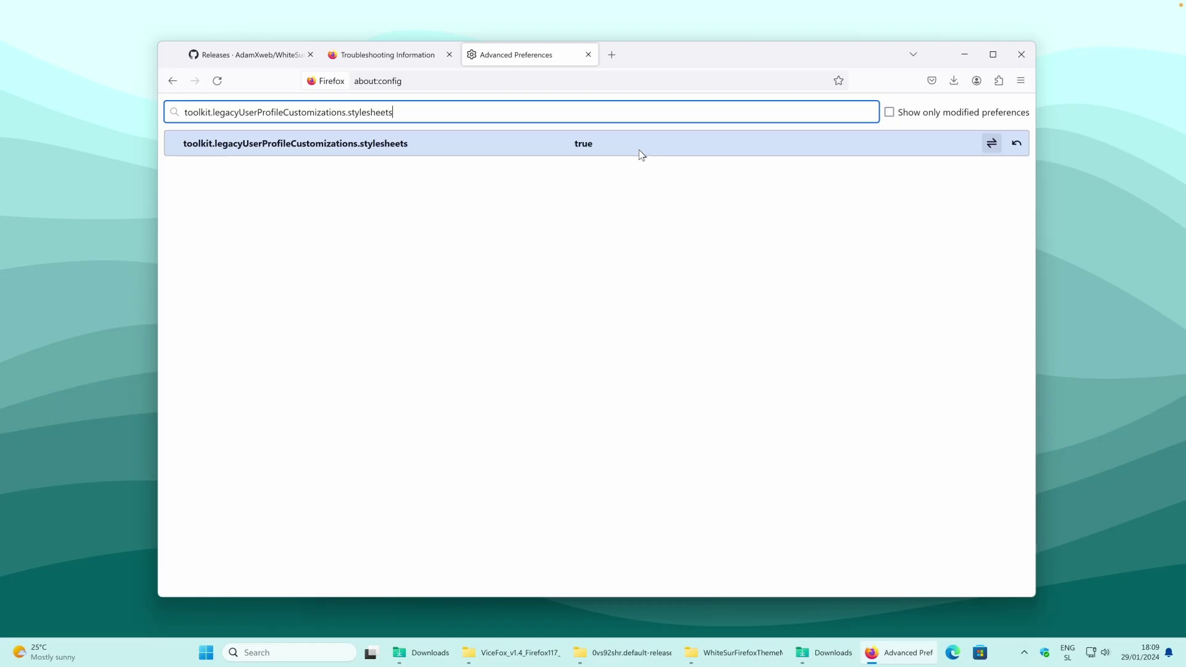
{"action": "left_click", "coordinate": [280, 56]}
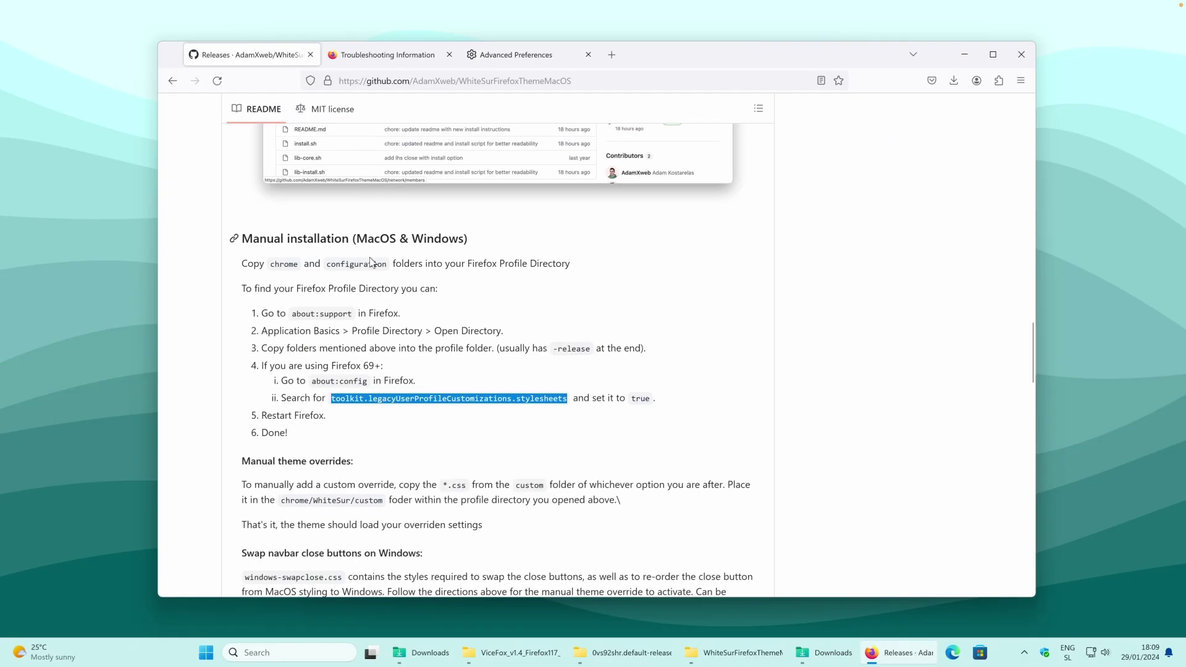
{"action": "left_click", "coordinate": [1020, 55]}
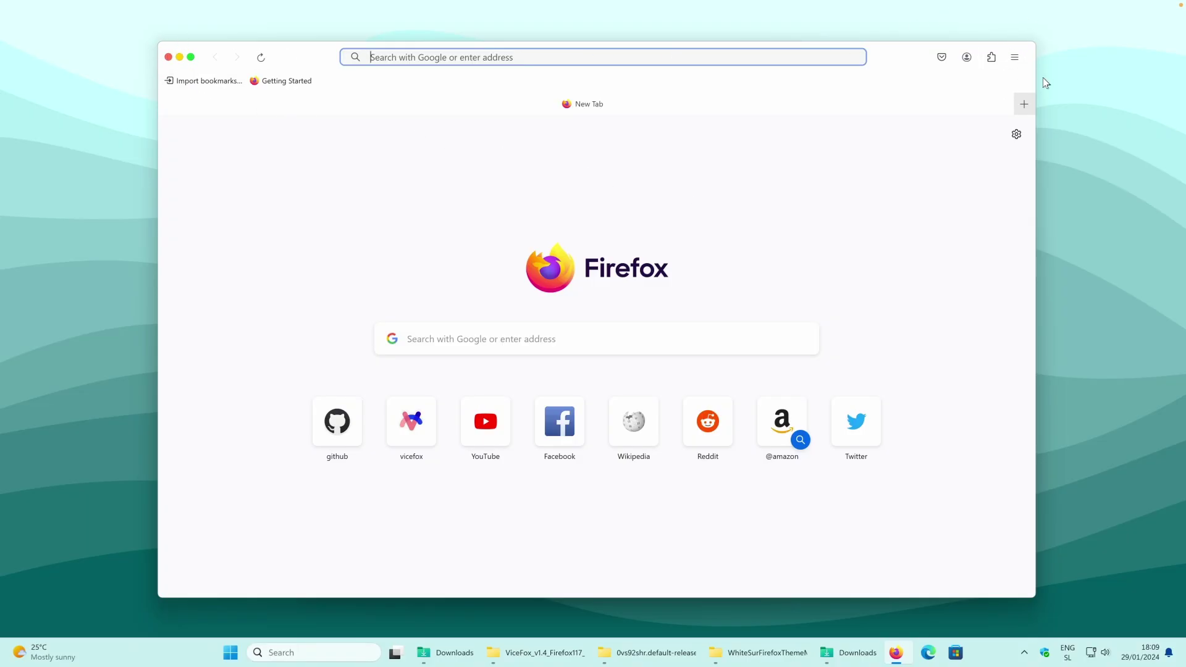
Open YouTube in a new tab of the WhiteSur-themed Firefox, then return to the profile folder
{"action": "left_click", "coordinate": [1024, 105]}
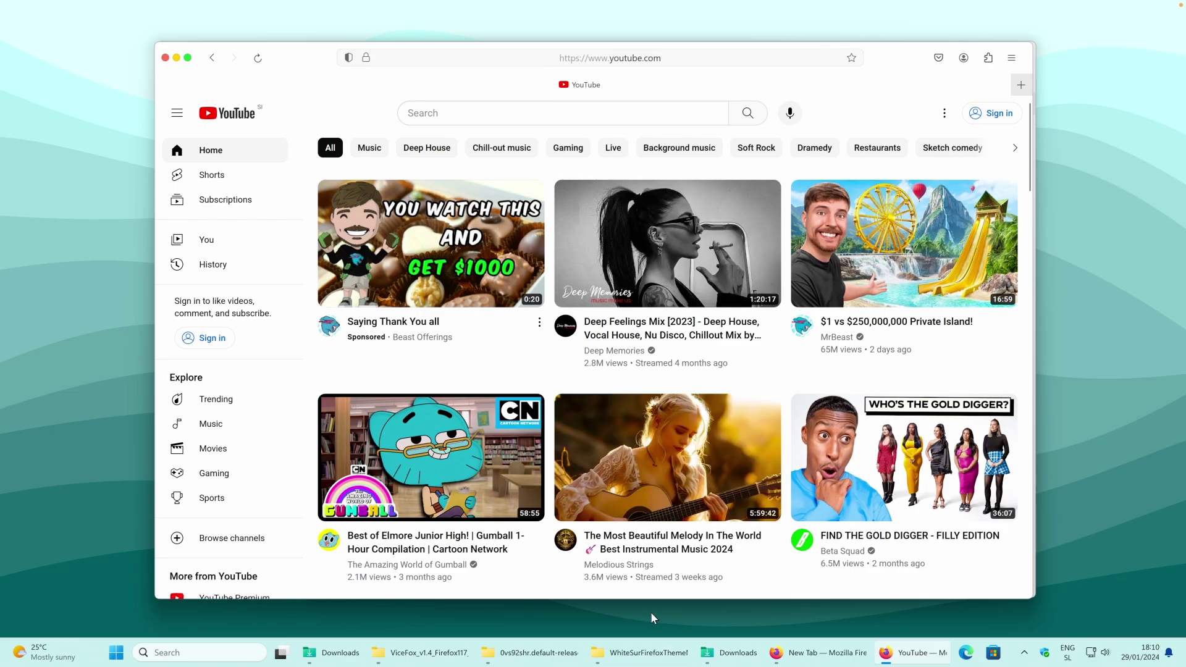
{"action": "left_click", "coordinate": [538, 653]}
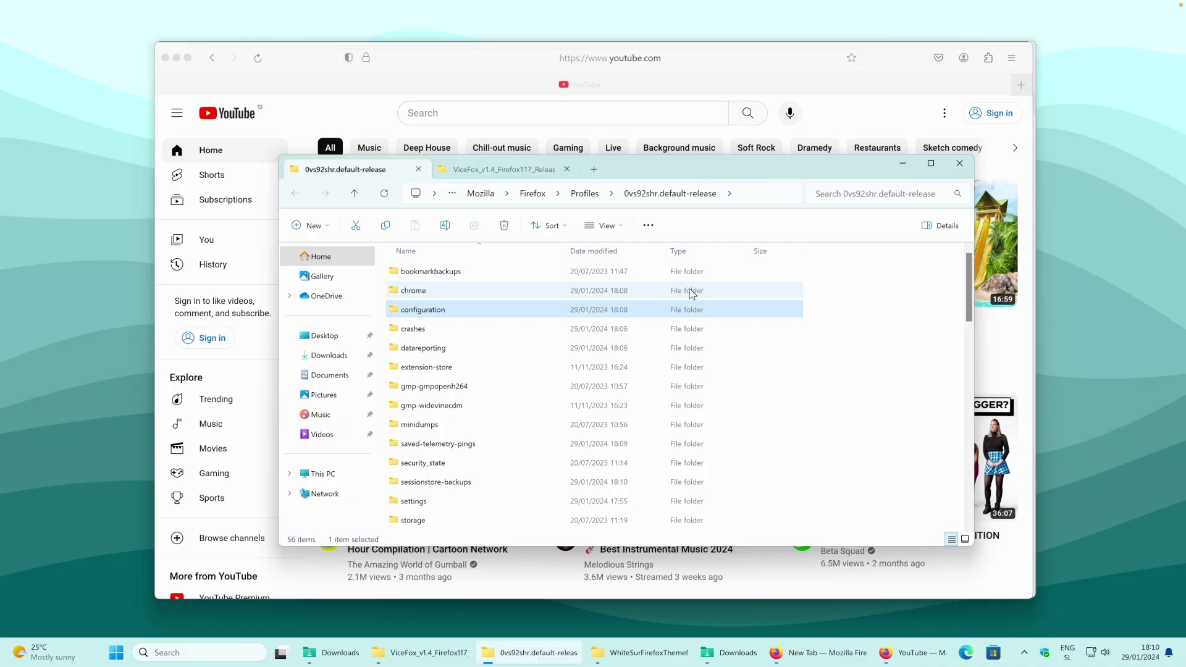
Delete the chrome and configuration folders from the profile folder
{"action": "left_click", "coordinate": [446, 295]}
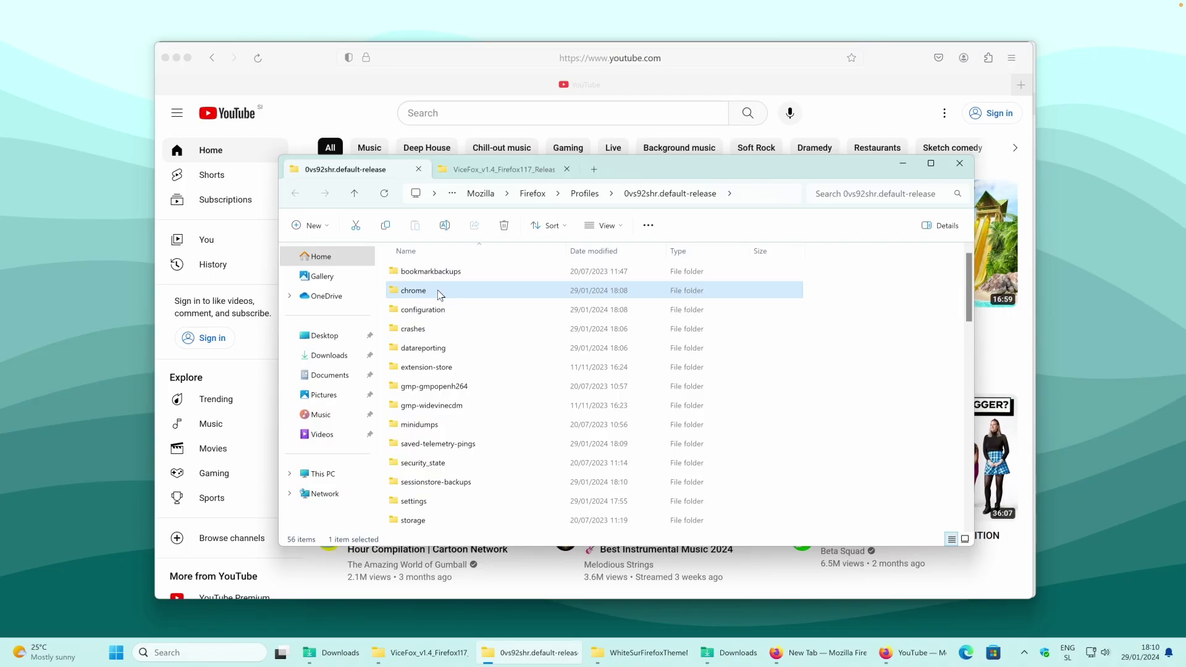
{"action": "left_click", "coordinate": [450, 313]}
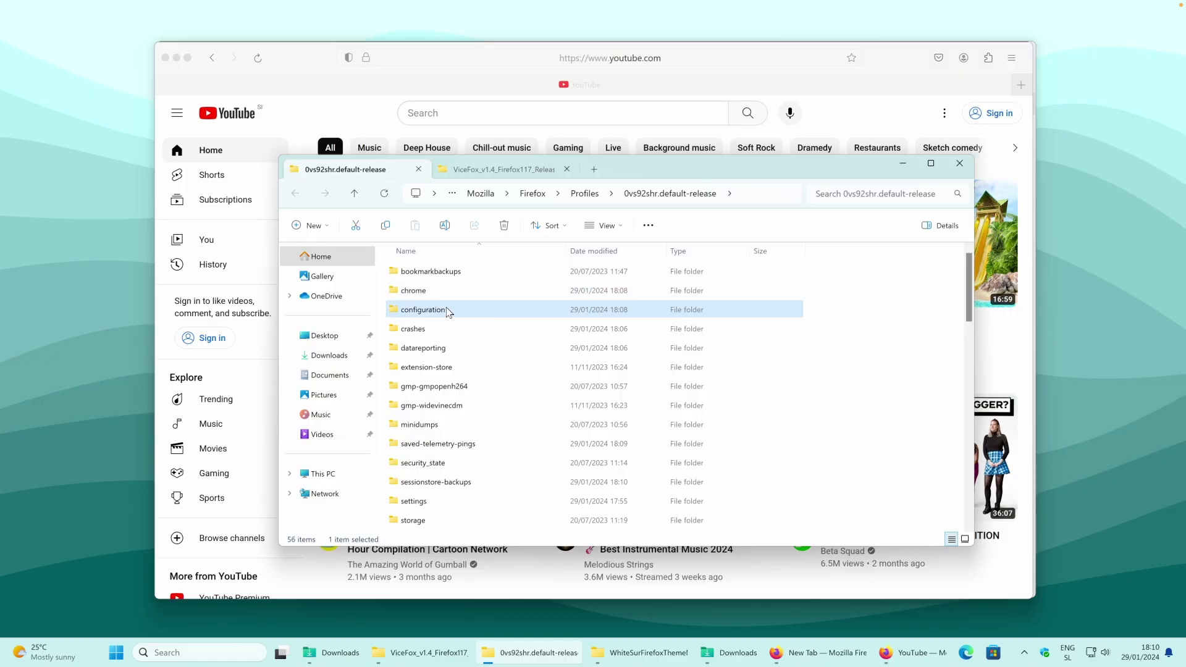
{"action": "right_click", "coordinate": [447, 317]}
{"action": "left_click", "coordinate": [532, 329]}
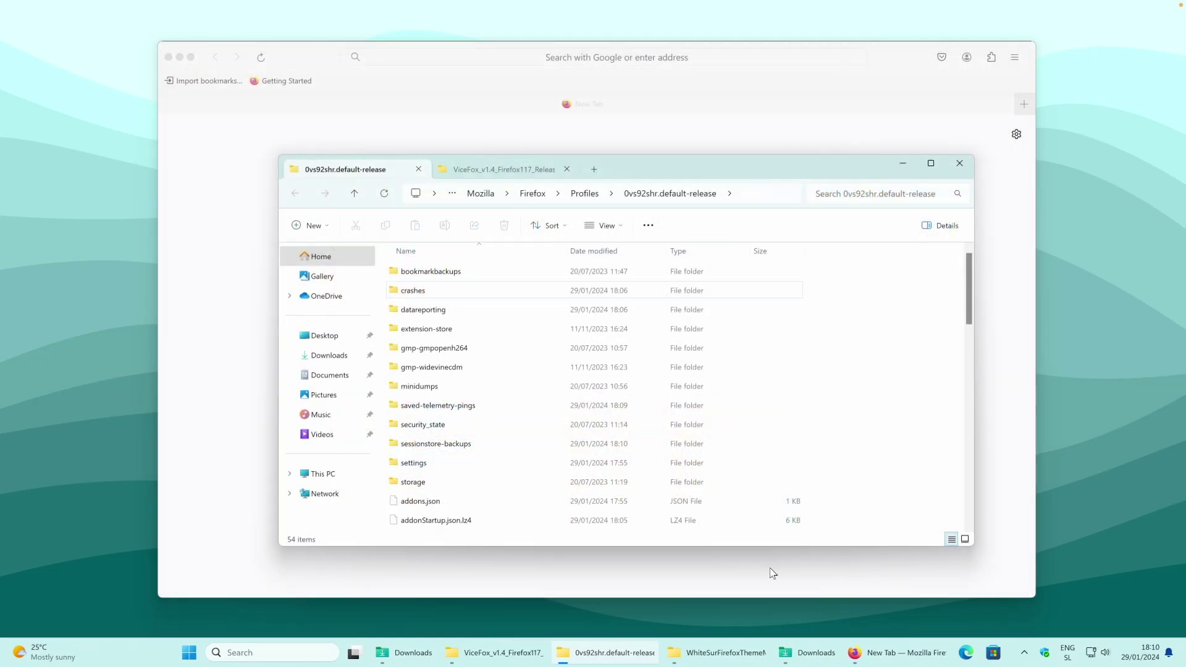
Close Firefox and relaunch it with its default appearance
{"action": "left_click", "coordinate": [875, 657]}
{"action": "left_click", "coordinate": [169, 56]}
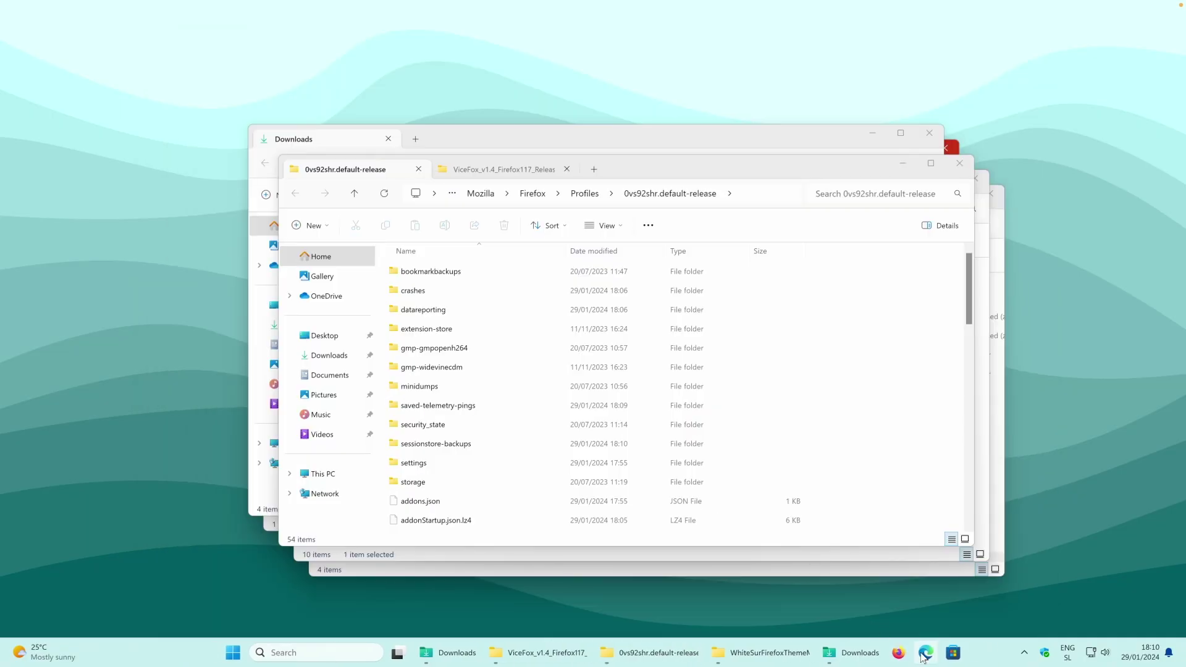
{"action": "left_click", "coordinate": [899, 655]}
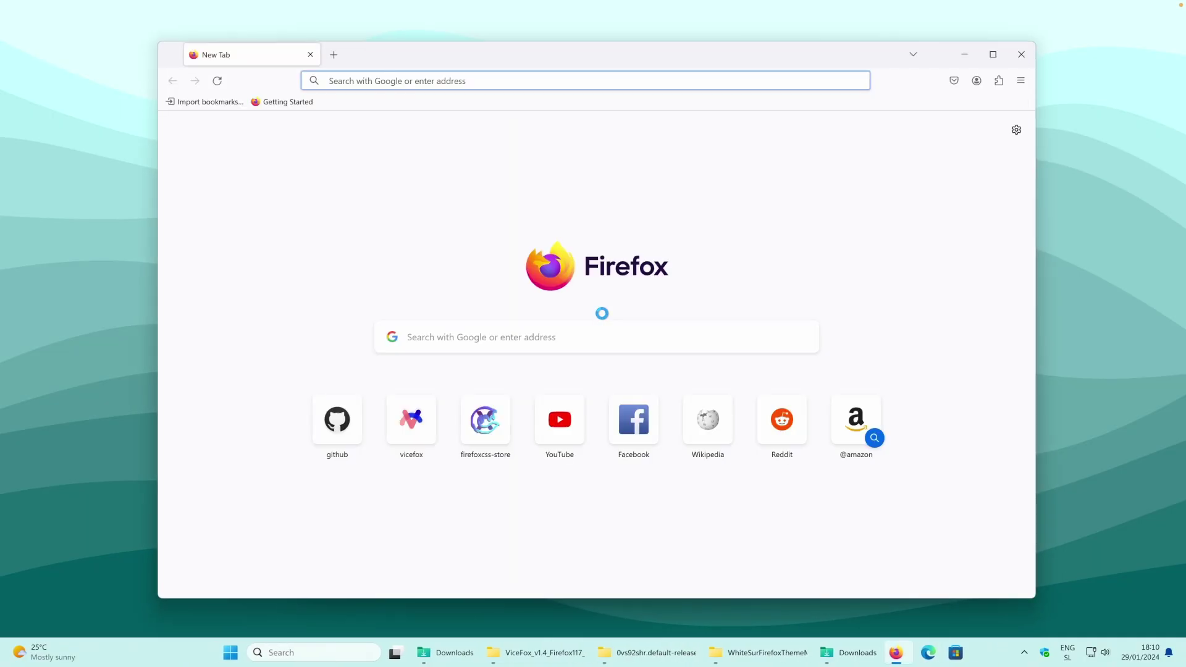